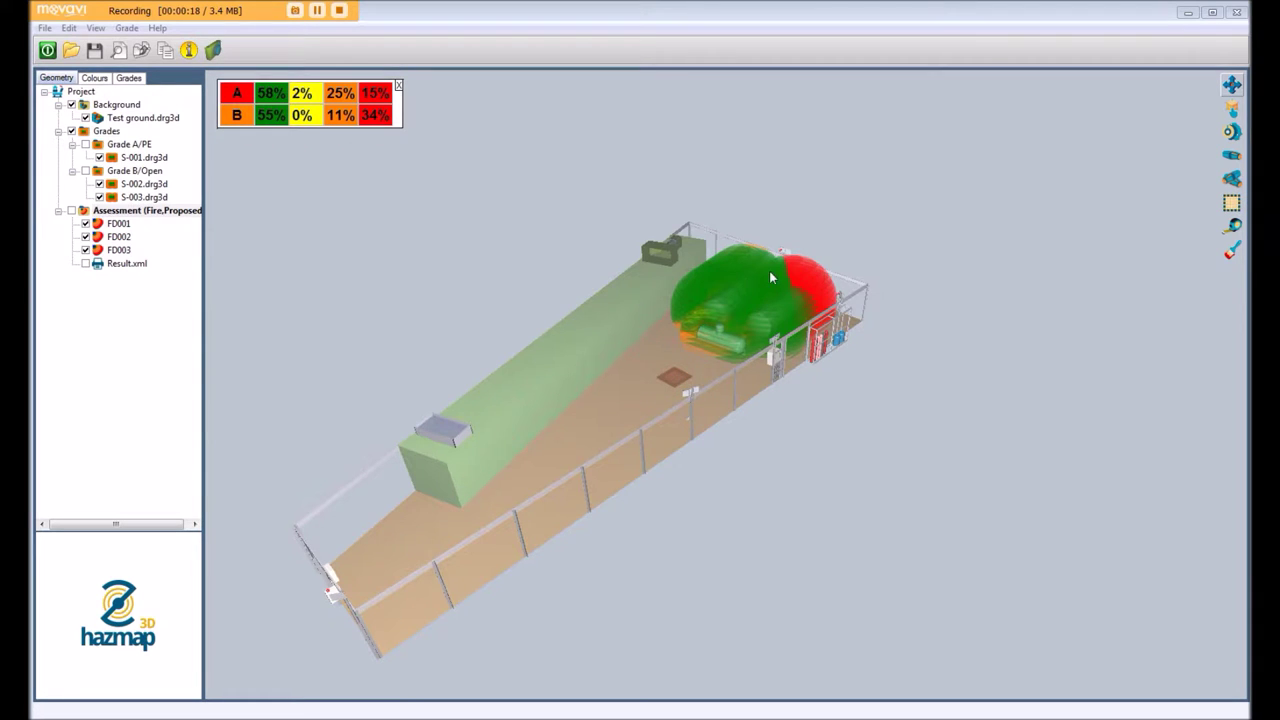
Step: Collapse Assessment (Fire,Proposed) in the Geometry tree, keeping fire coverage clouds and grade percentages visible
drag(769, 271, 733, 294)
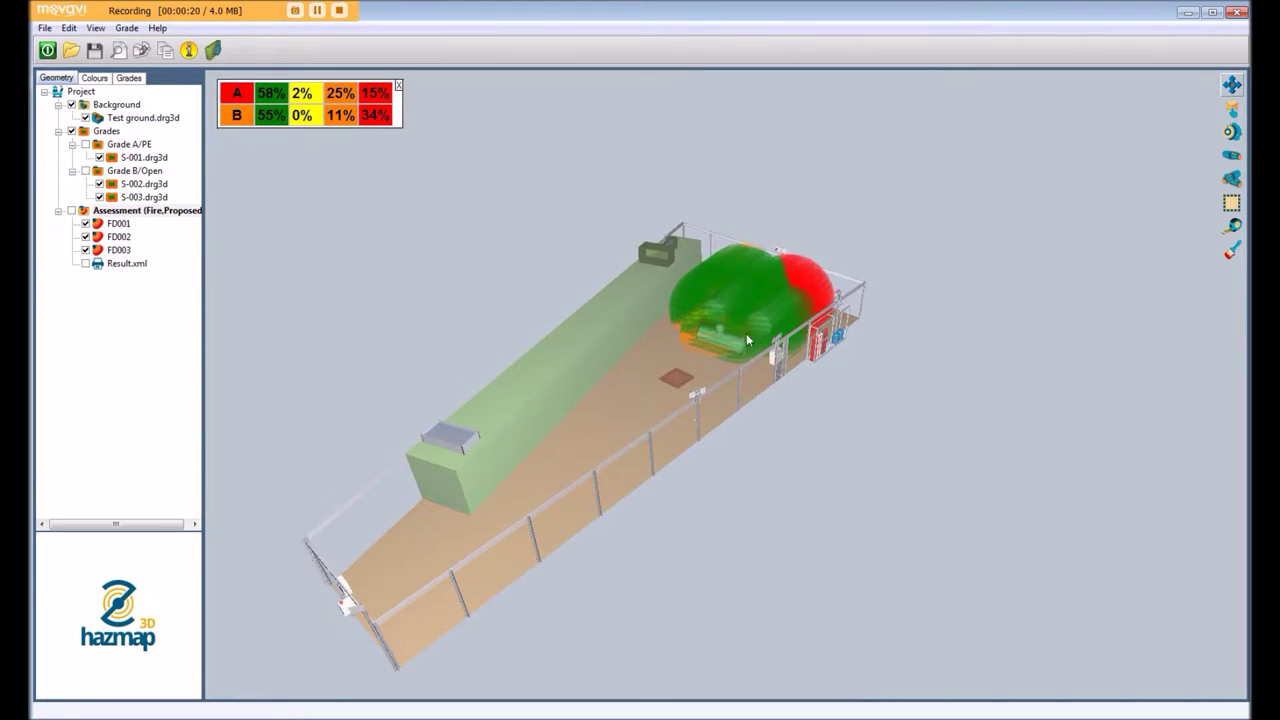
drag(747, 337, 666, 297)
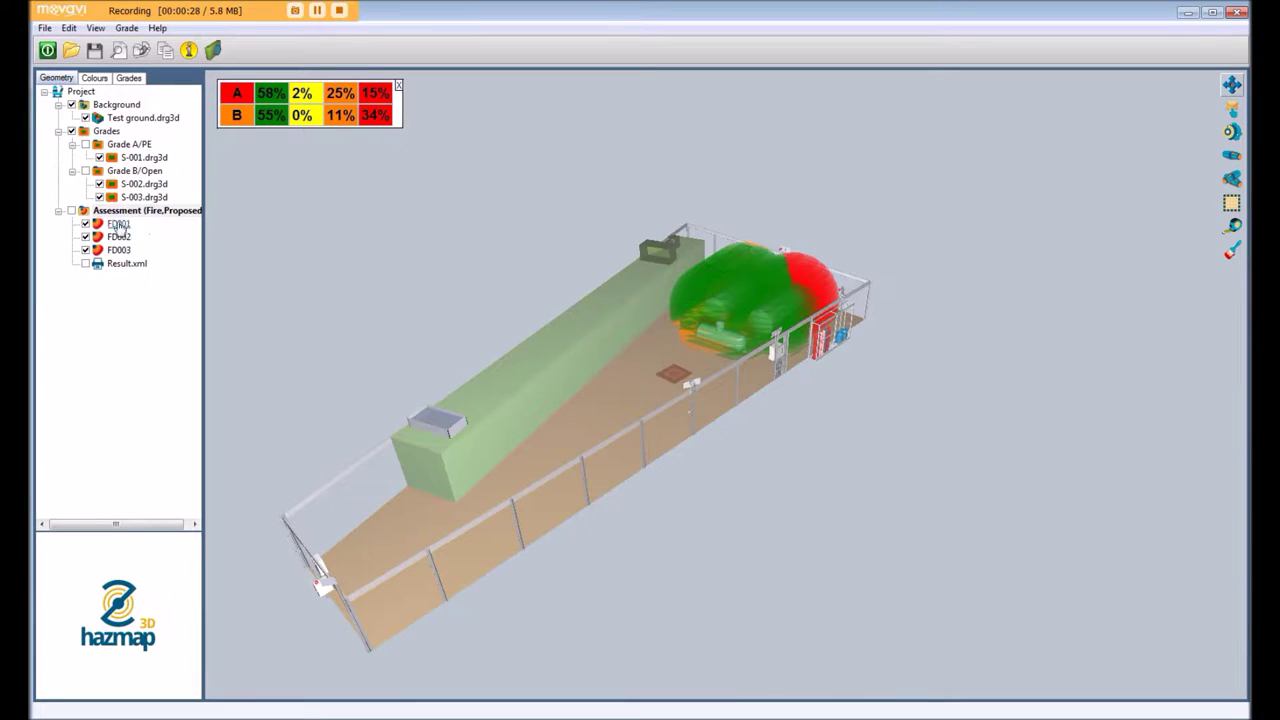
click(68, 216)
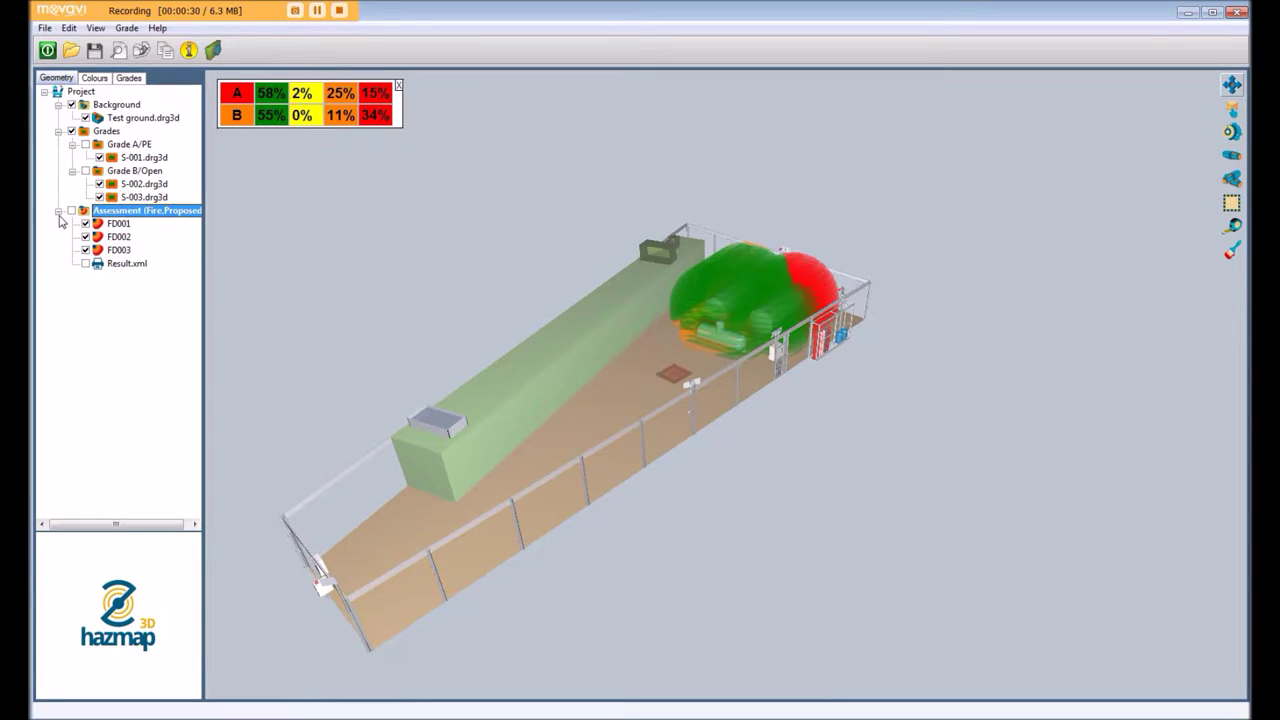
click(58, 212)
Step: Show the Project Assessment Rules Gas Grades: simple target cloud, 0.50 m beam impingement, 0.20 m mounting error
double_click(118, 91)
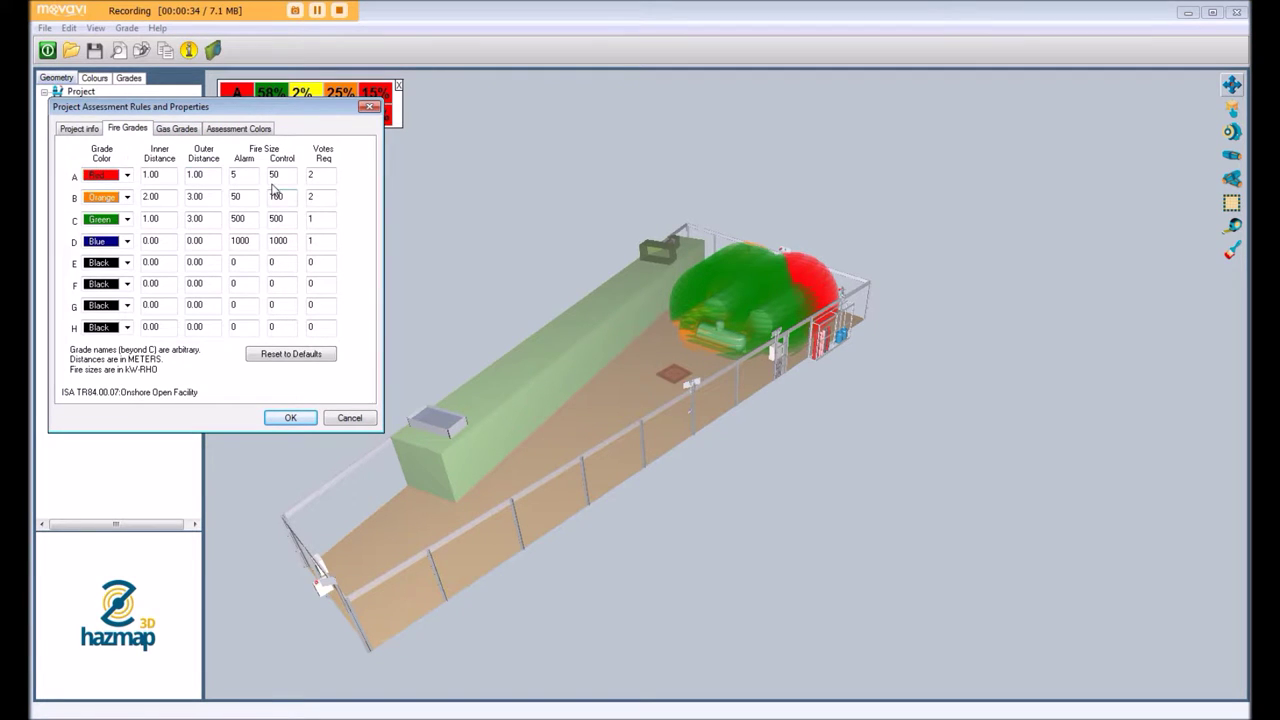
click(193, 131)
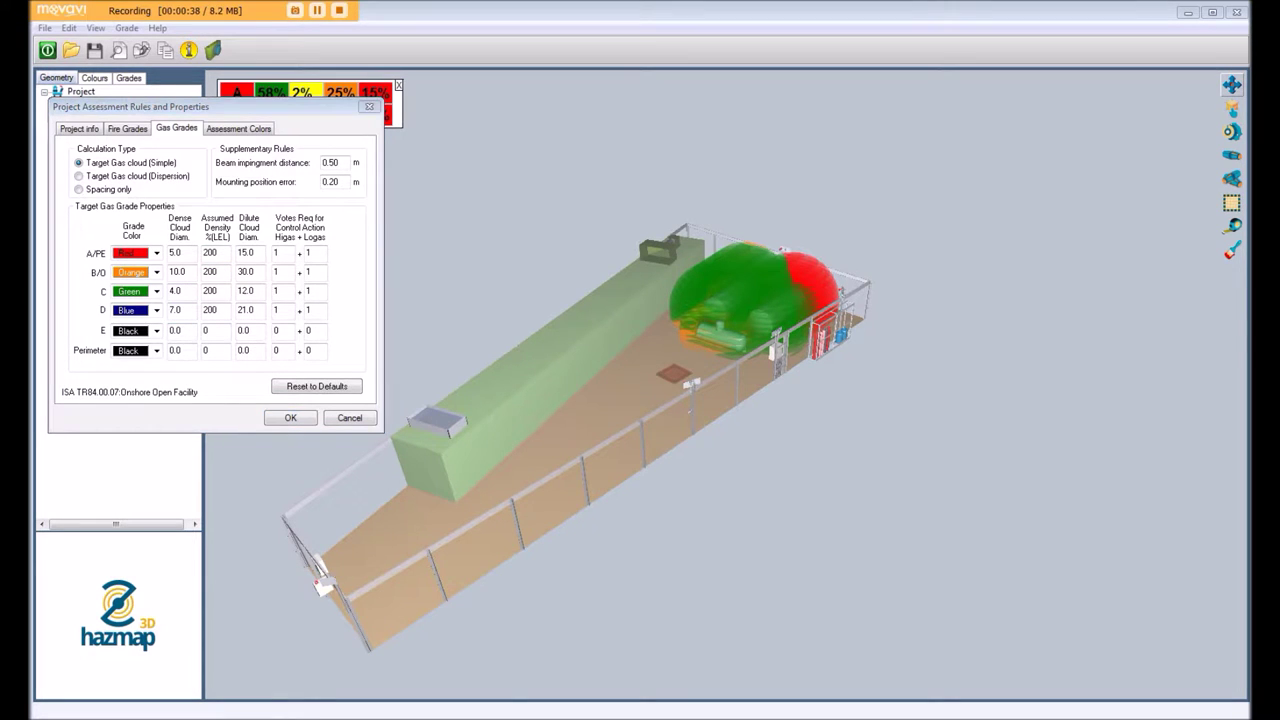
drag(217, 113, 333, 101)
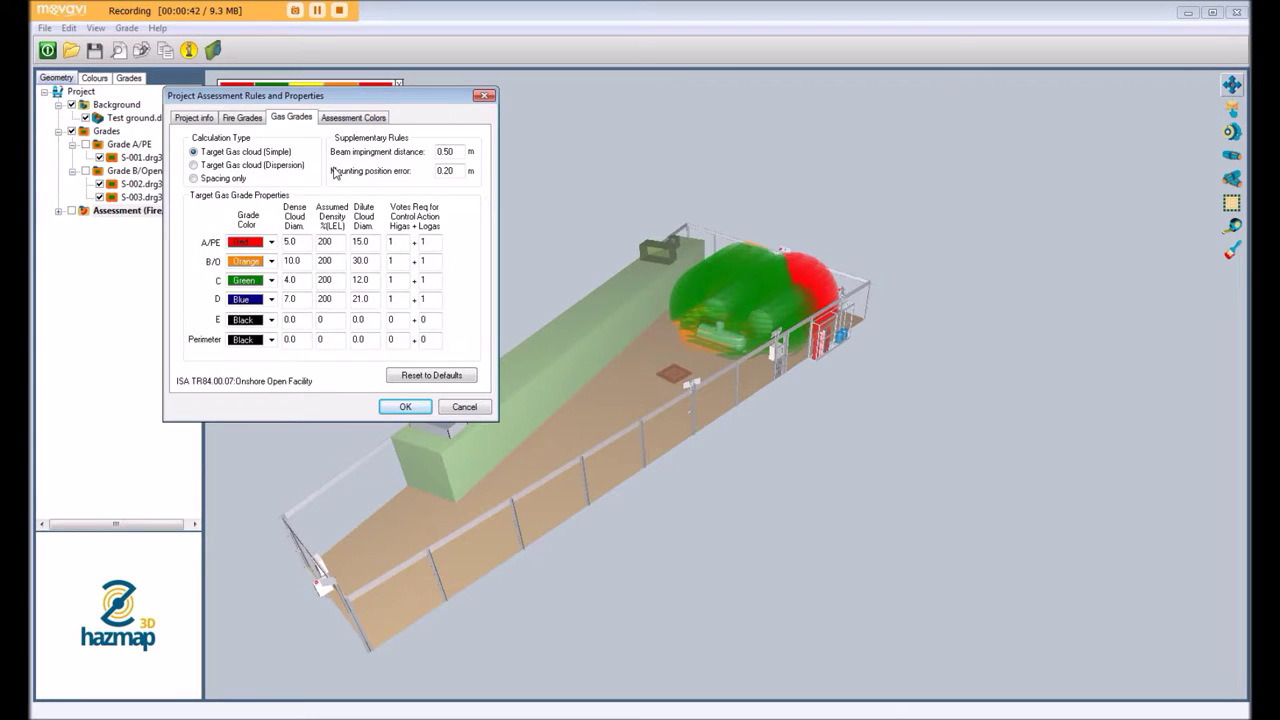
drag(308, 103, 228, 144)
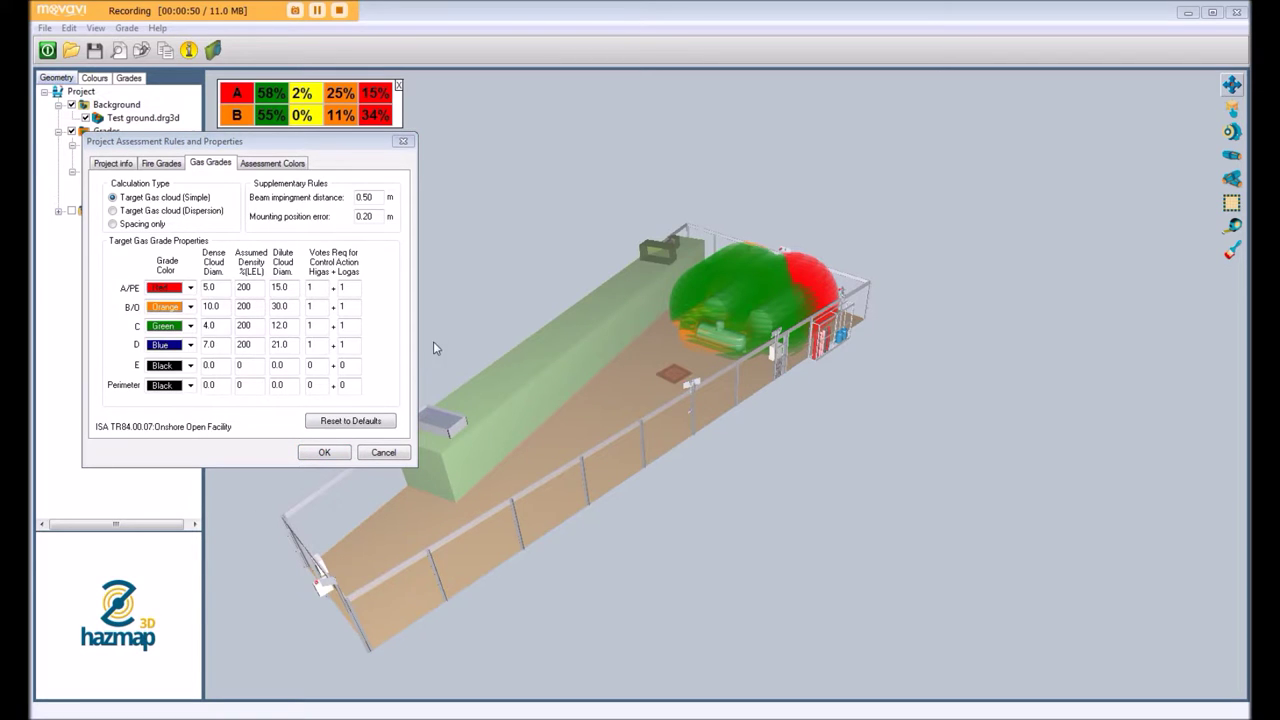
Step: Close the rules dialog and hide the fire assessment's Result.xml
click(324, 452)
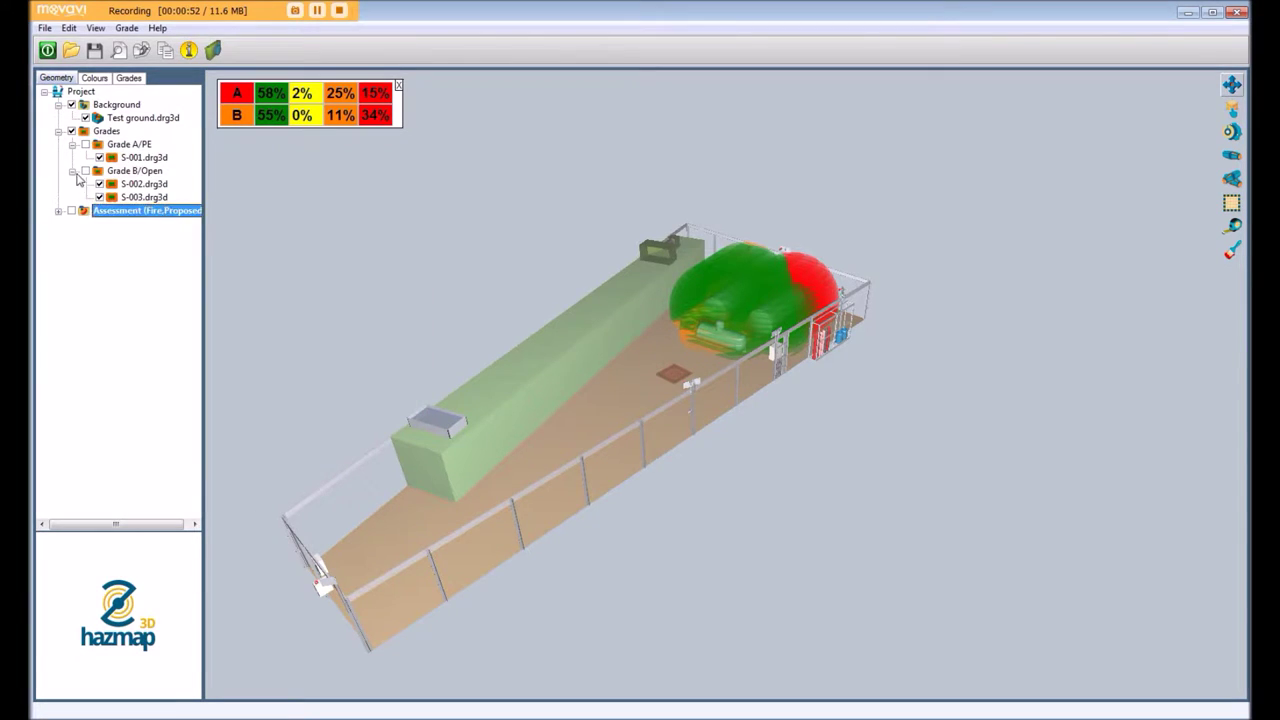
click(58, 211)
click(86, 263)
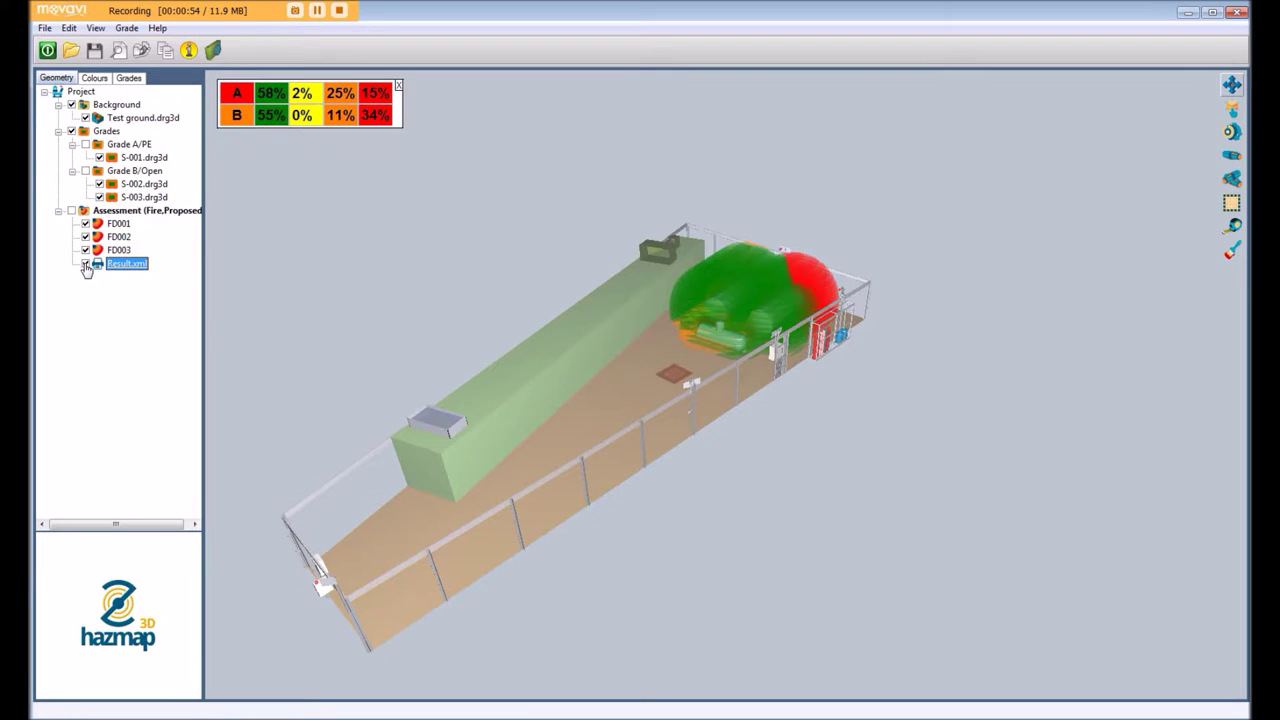
click(58, 211)
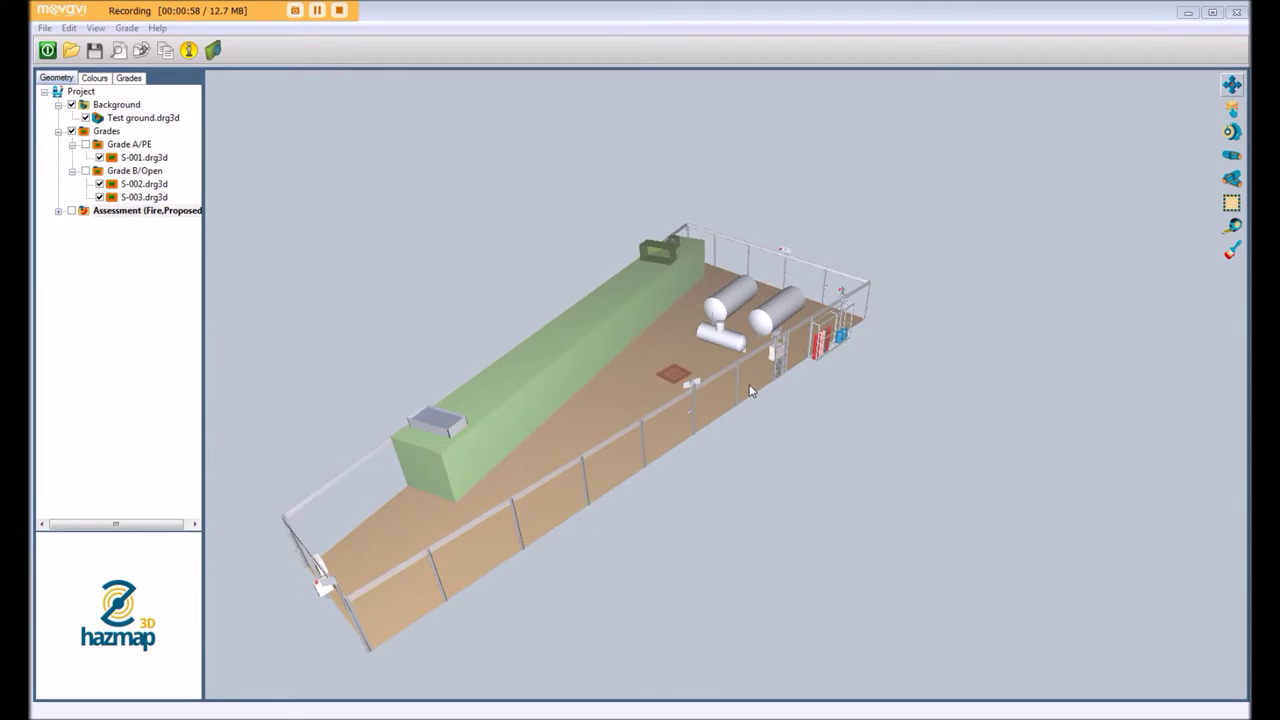
drag(749, 384, 614, 424)
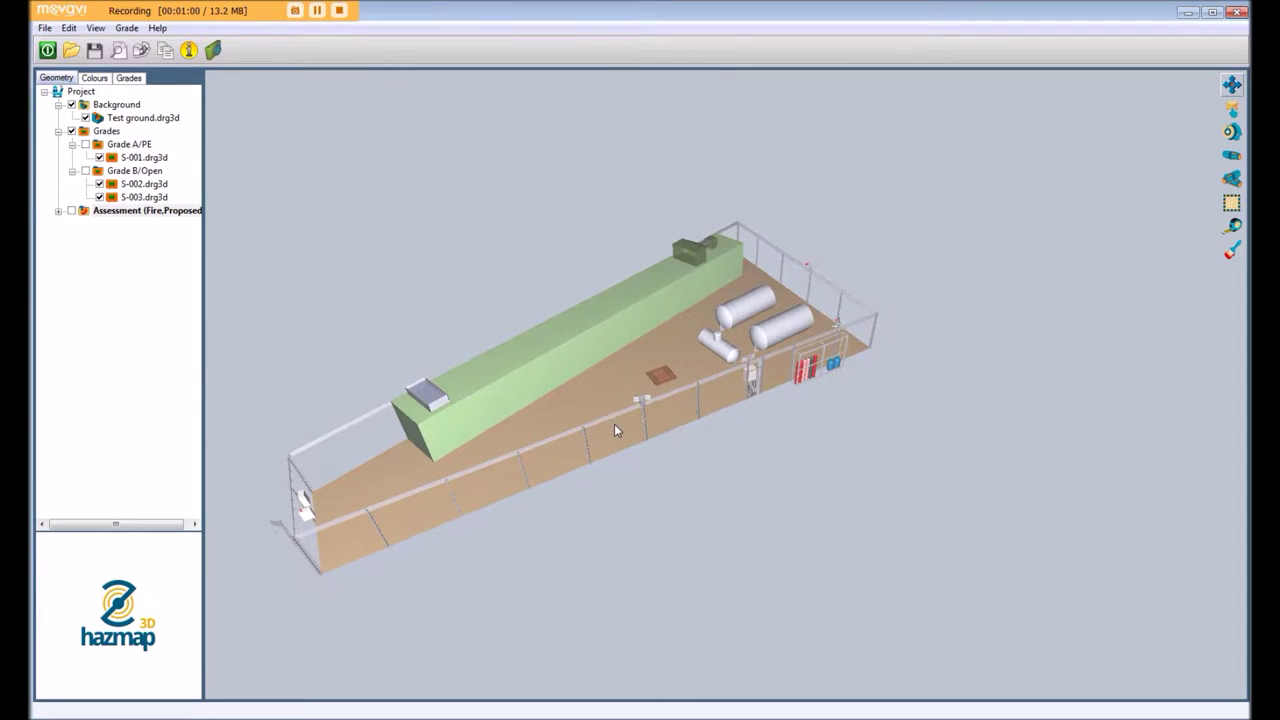
Step: Outline a 4 m high volume in the Grade OPEN (gas) folder across the facility corners
click(1232, 107)
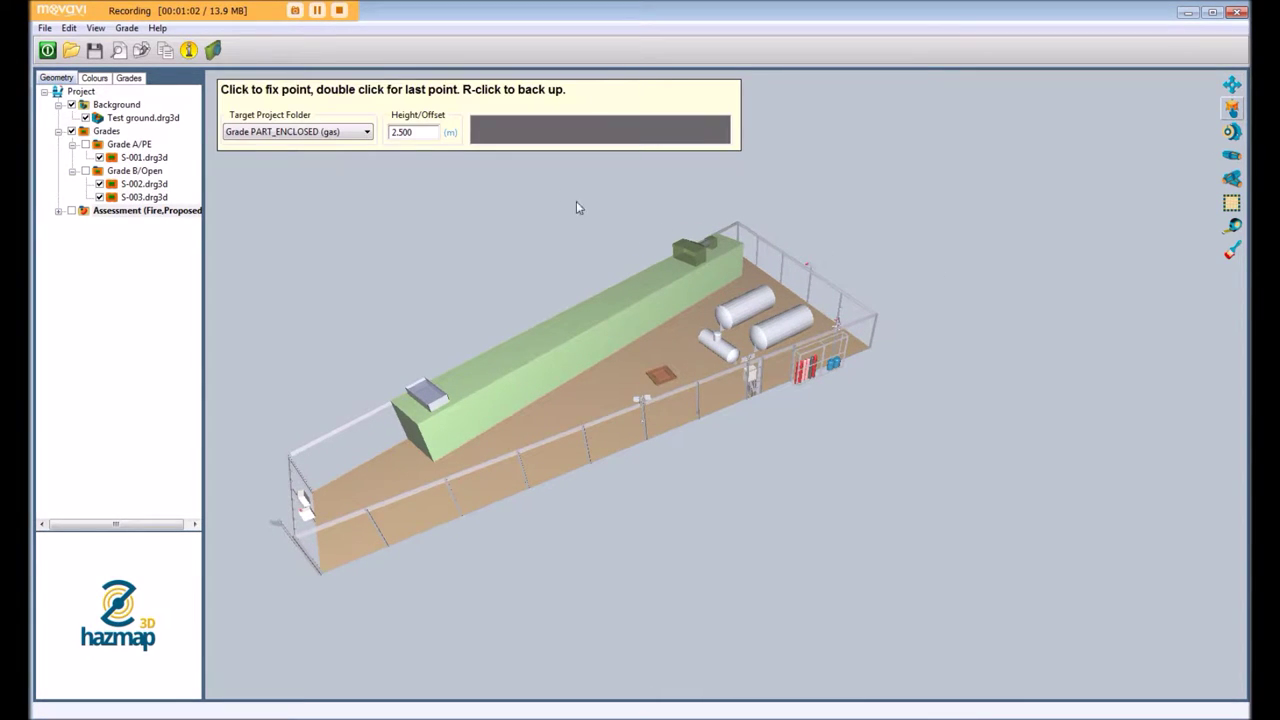
drag(411, 137, 378, 140)
text(4)
click(358, 135)
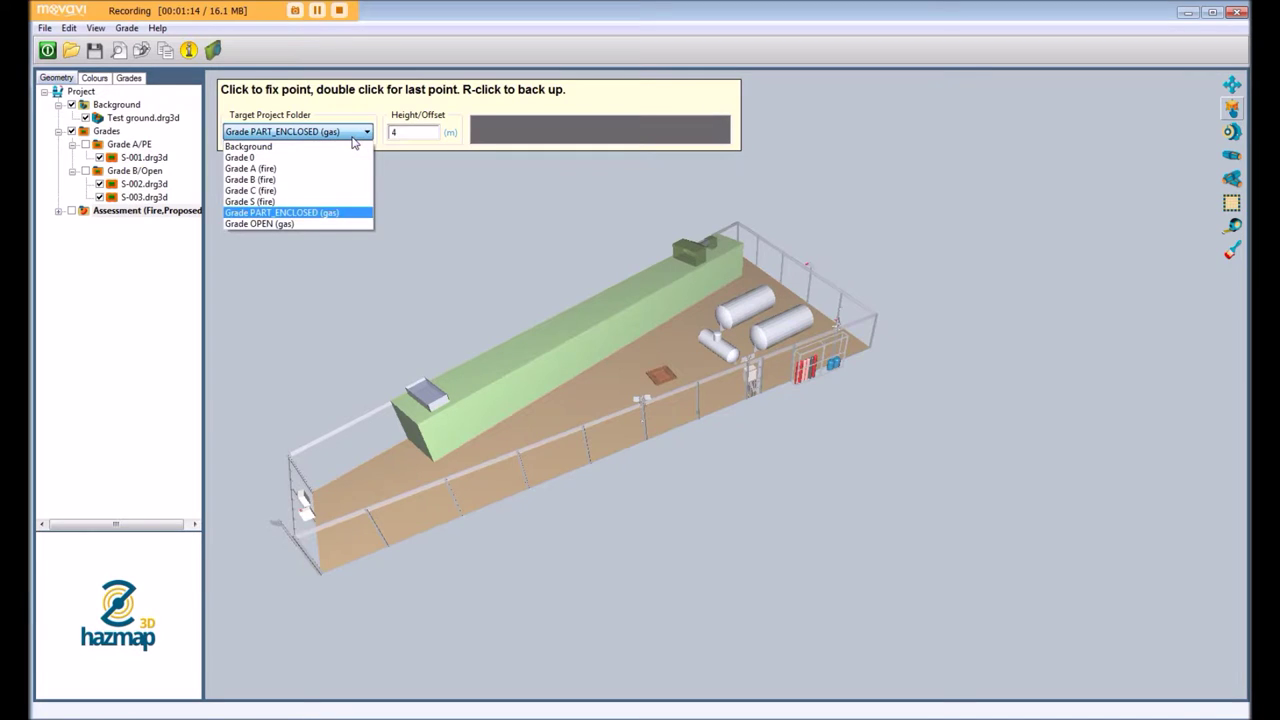
click(280, 225)
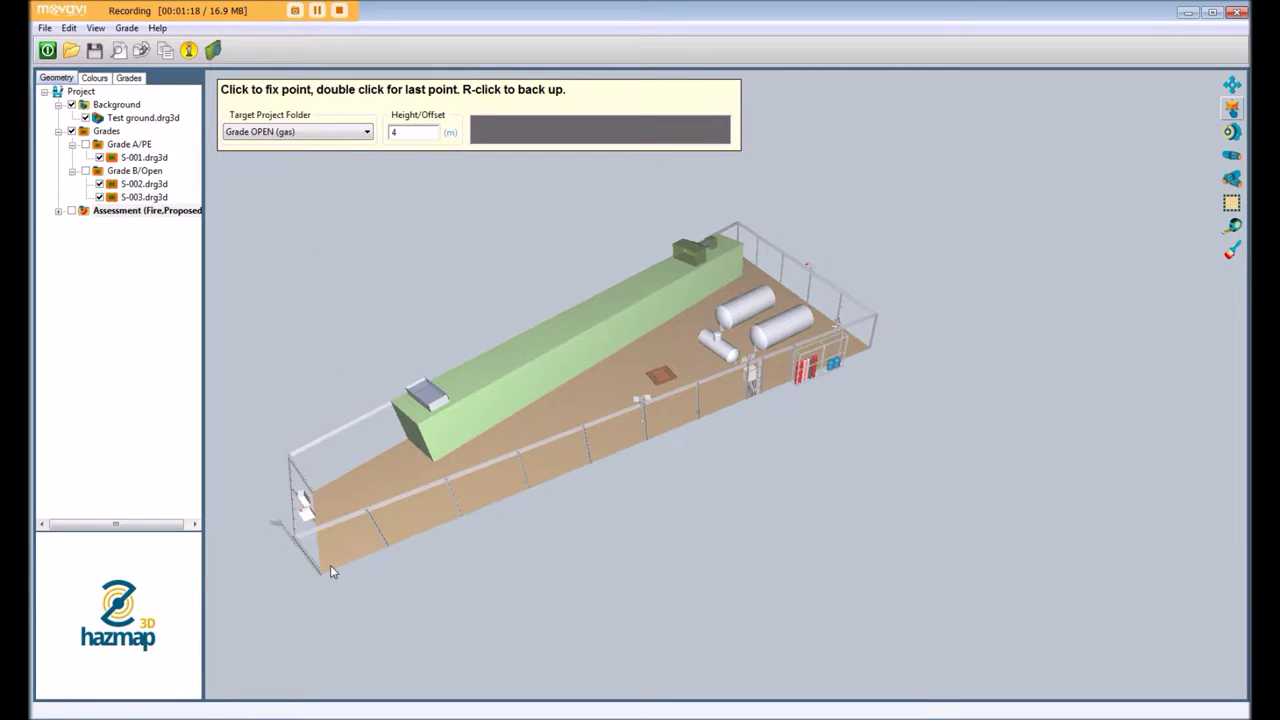
key(Escape)
mouse_move(684, 425)
middle_down()
mouse_move(652, 392)
mouse_move(702, 393)
middle_up()
click(1233, 108)
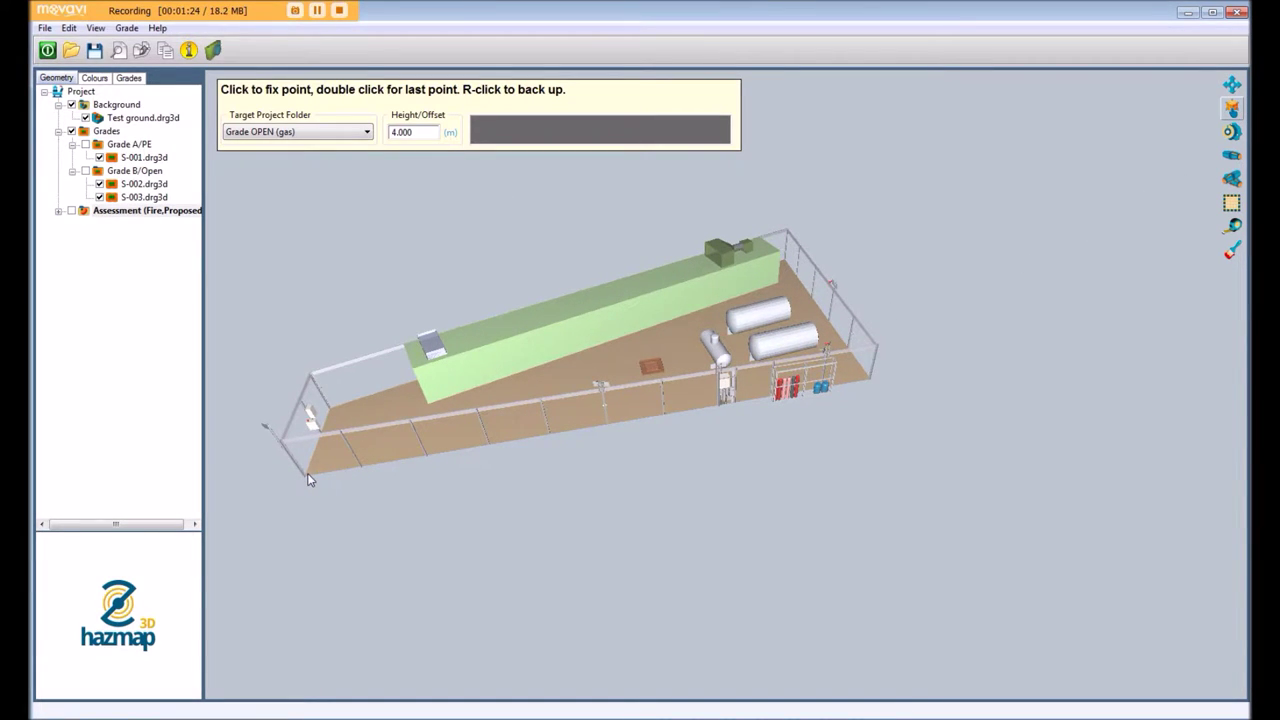
click(332, 408)
click(783, 260)
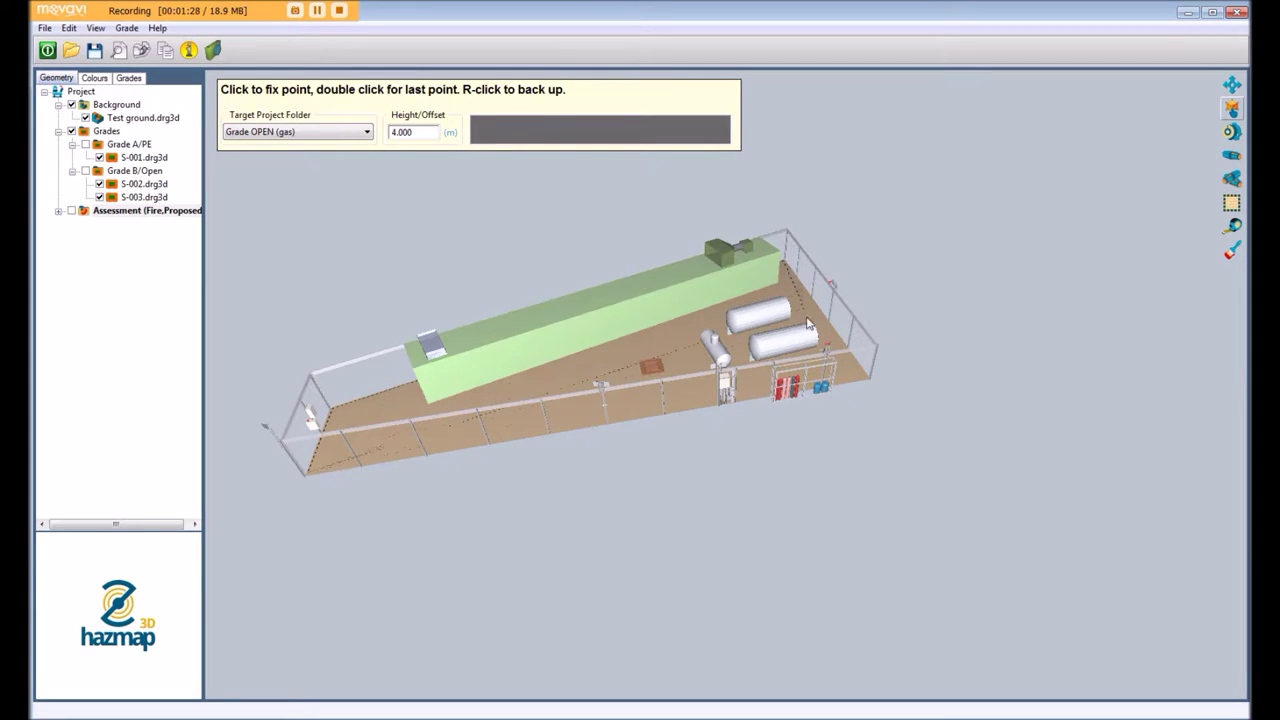
Step: Finish the GradeB_000 volume at the last facility corner
double_click(868, 384)
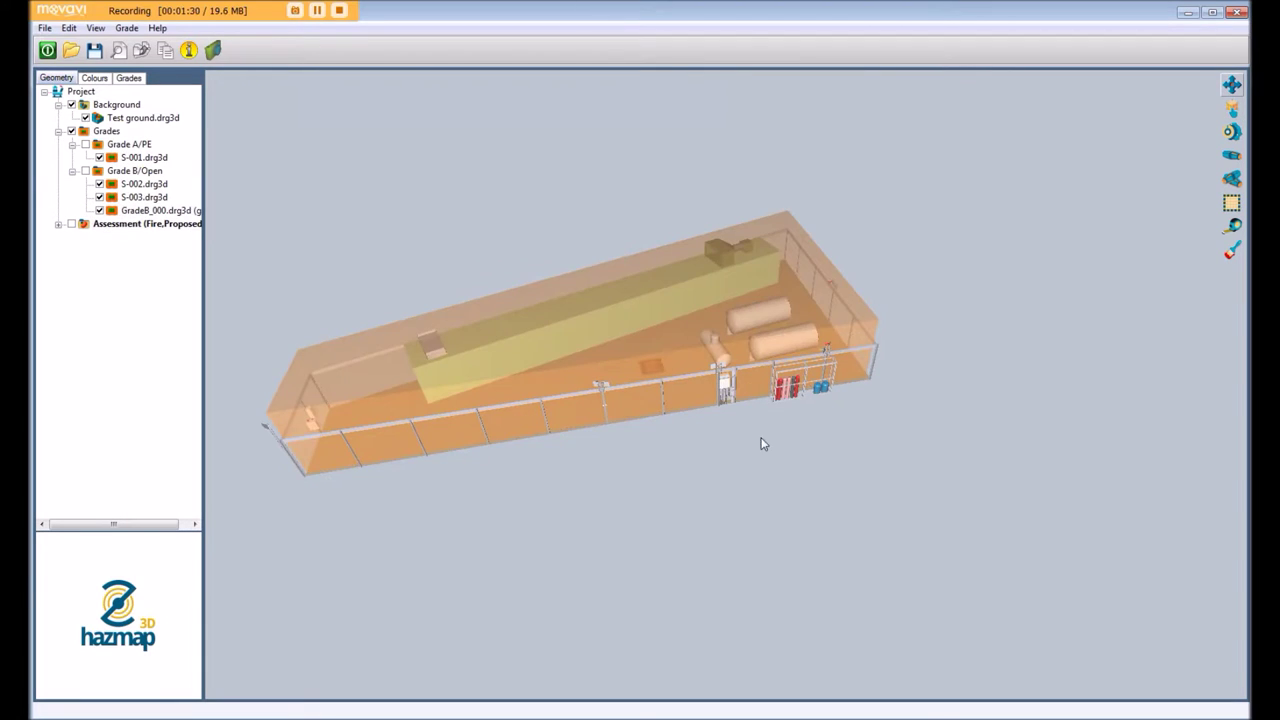
drag(952, 365, 797, 347)
scroll(797, 343, up, 2)
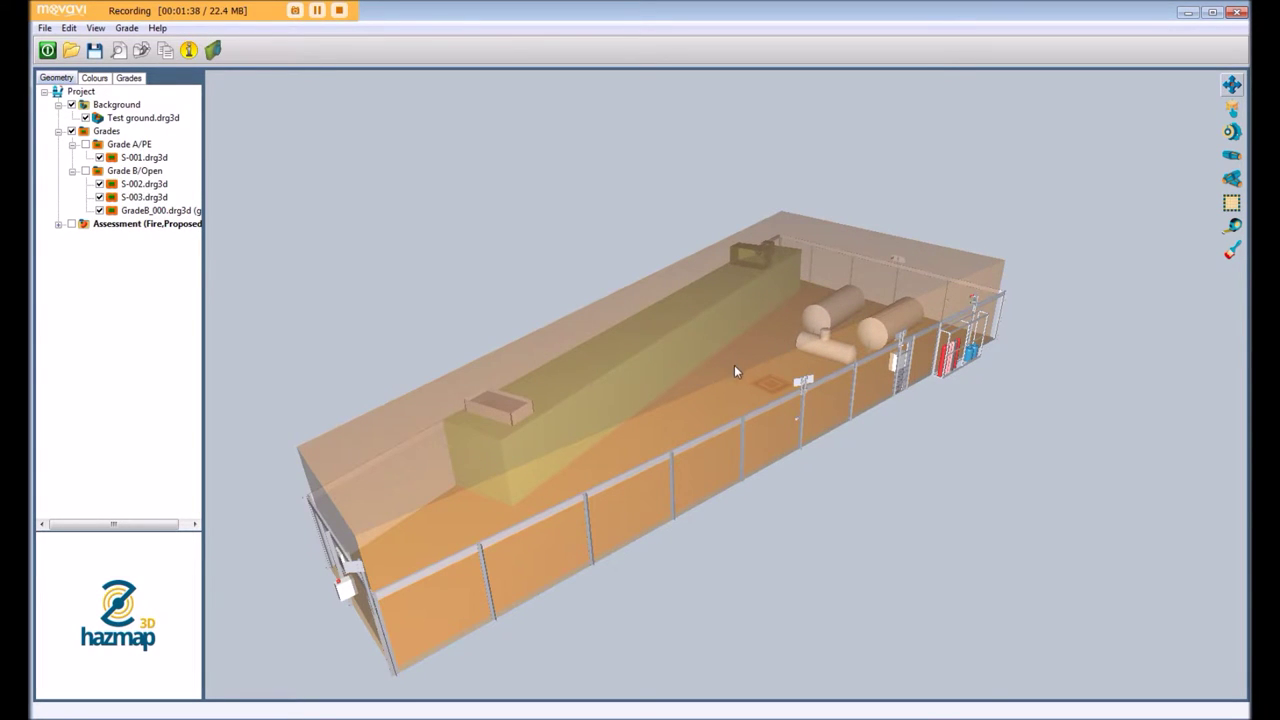
drag(734, 366, 642, 423)
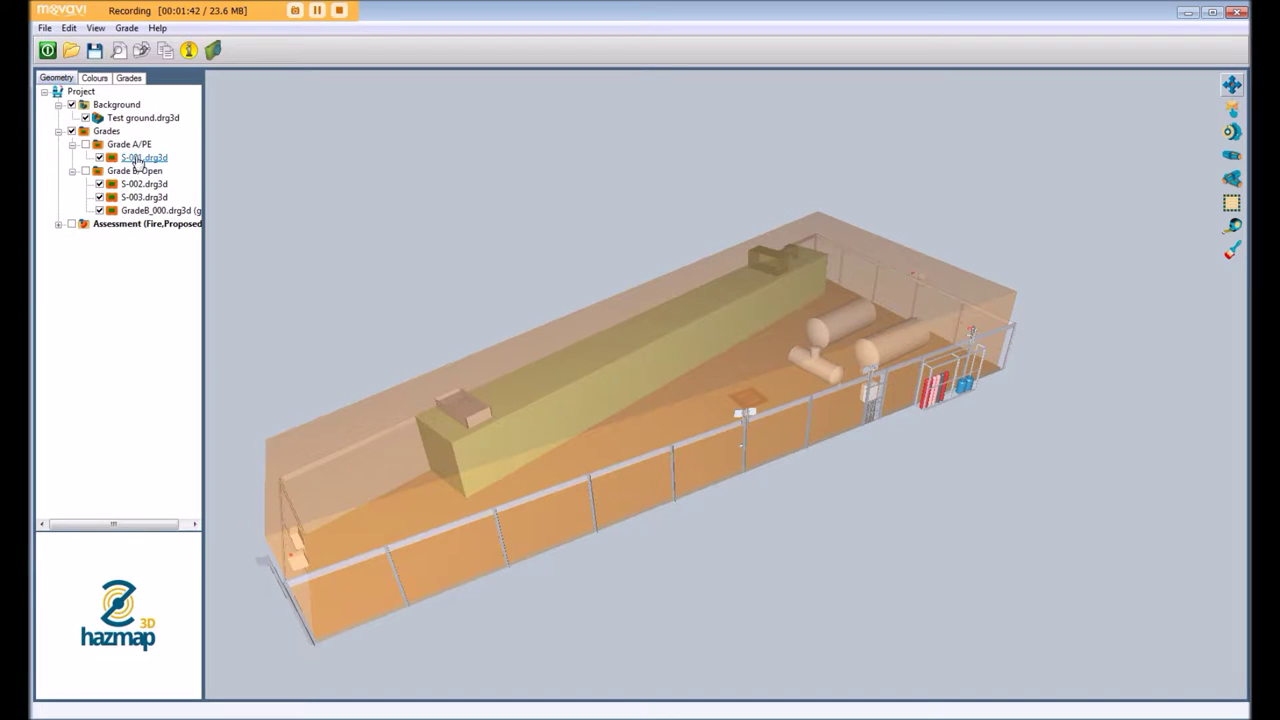
Step: Rename the GradeB_000 volume to GasVolume
double_click(199, 214)
text(GasV)
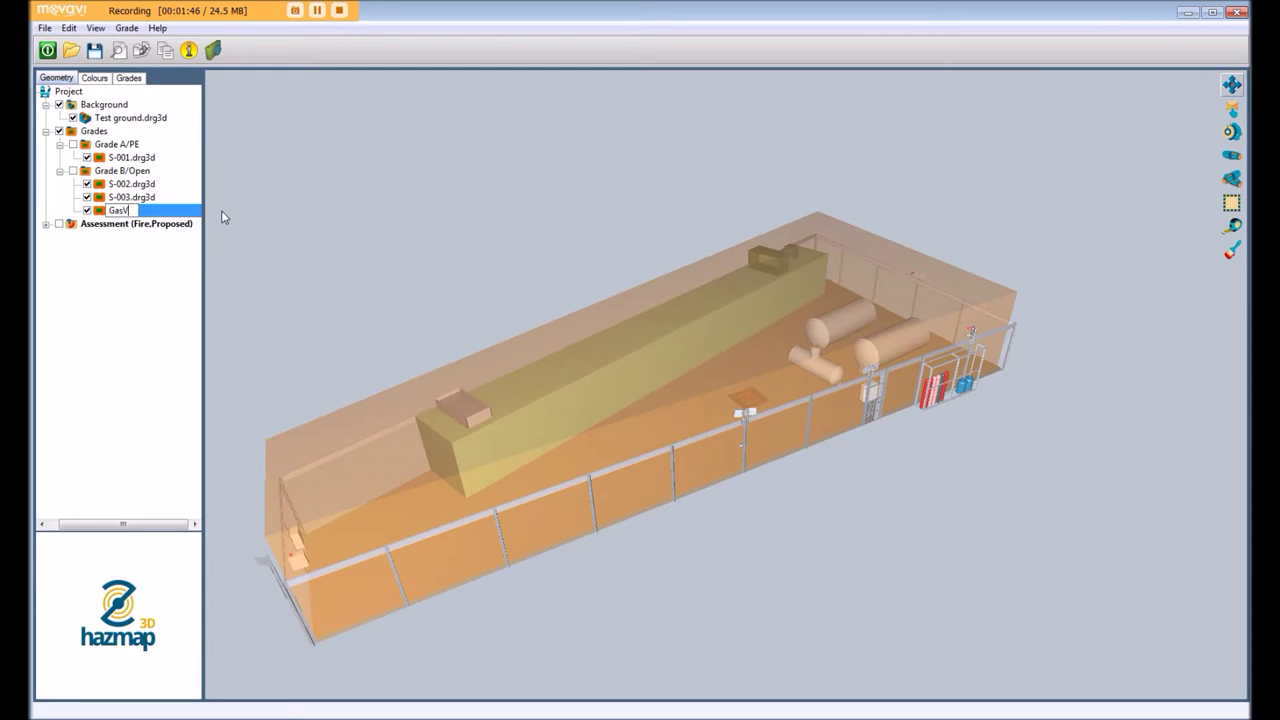
text(olume)
key(Return)
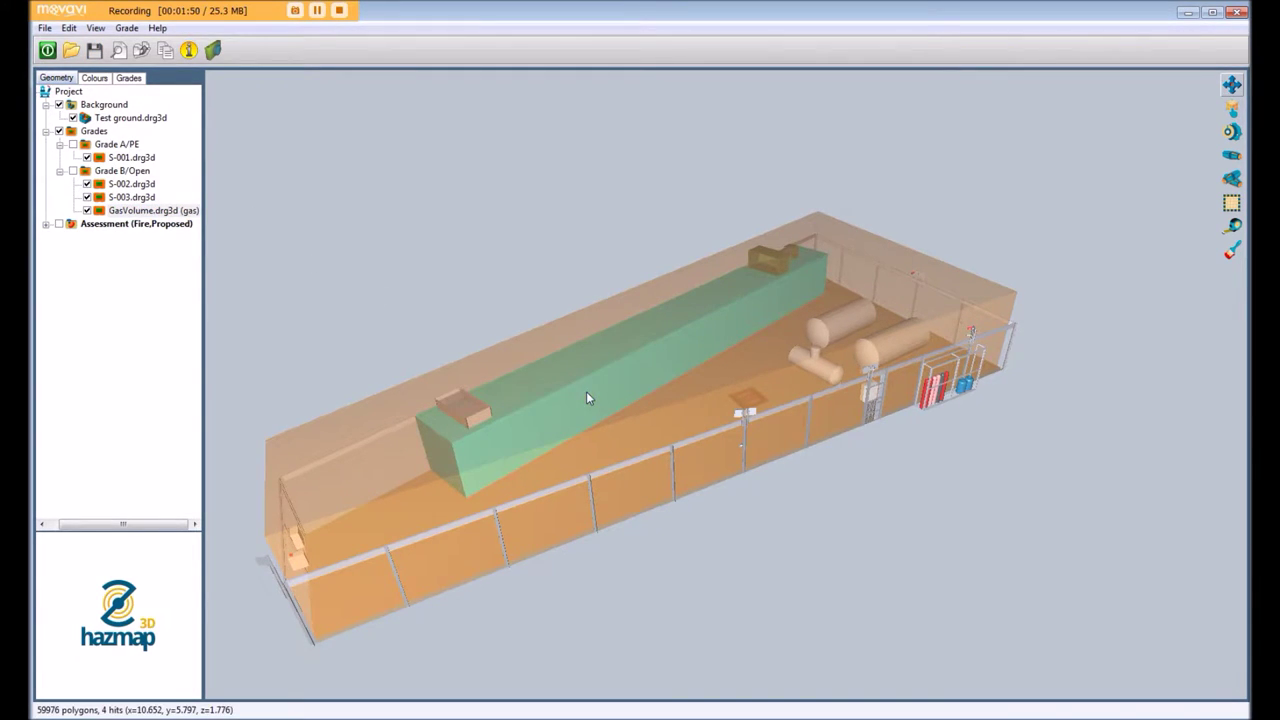
Step: Exclude the green building from assessment as grade 0 (Grade0_000)
click(127, 28)
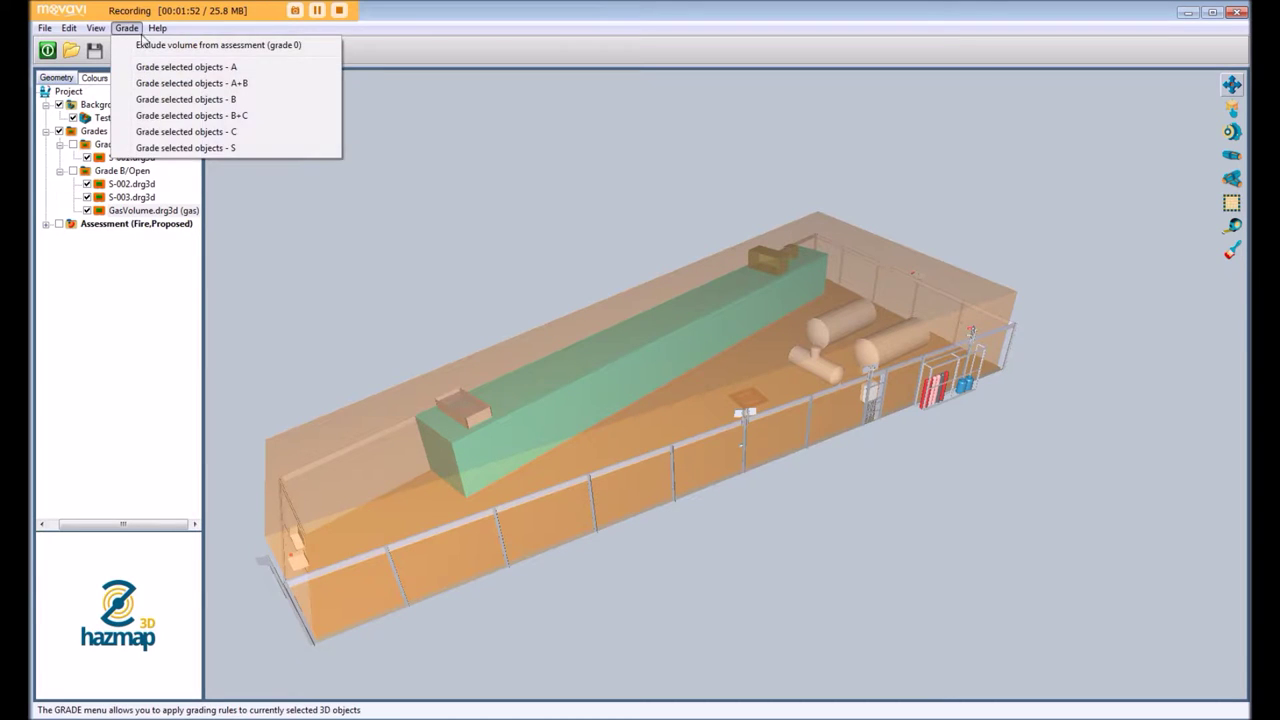
click(141, 45)
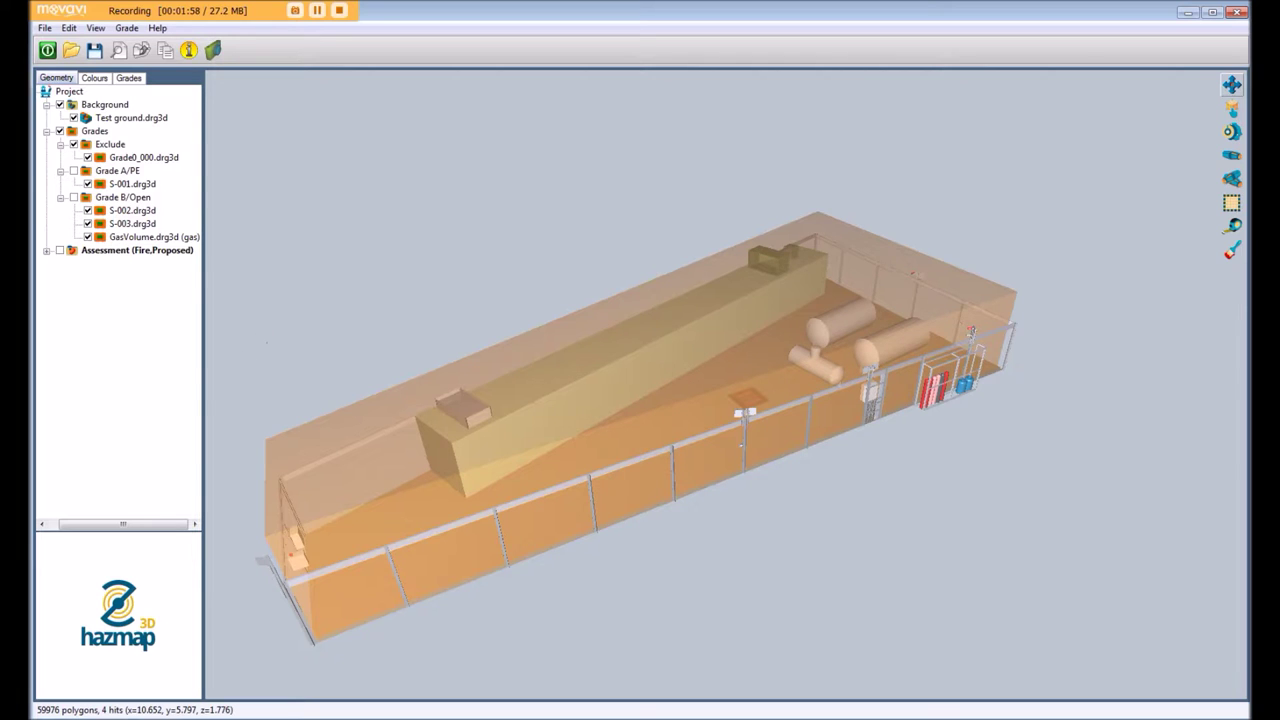
drag(537, 372, 565, 411)
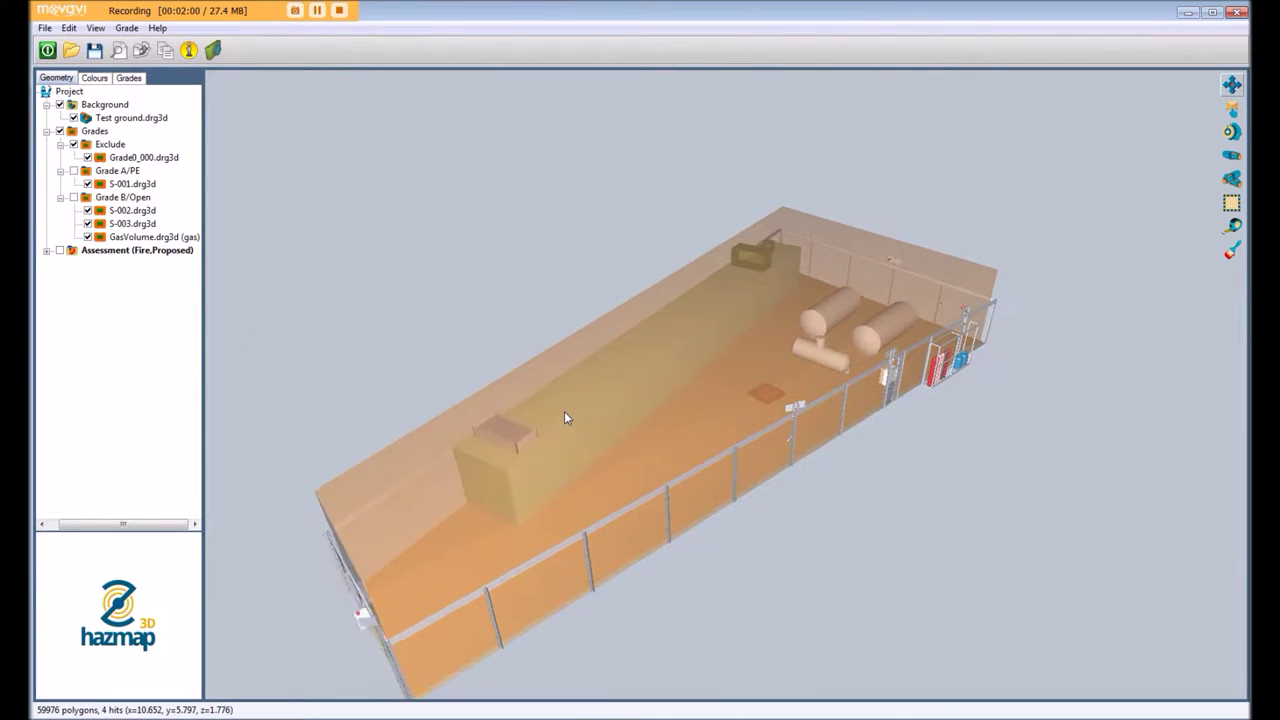
Step: Select the Grade B/Open group and zoom in on the fence line
click(47, 251)
click(47, 251)
click(77, 201)
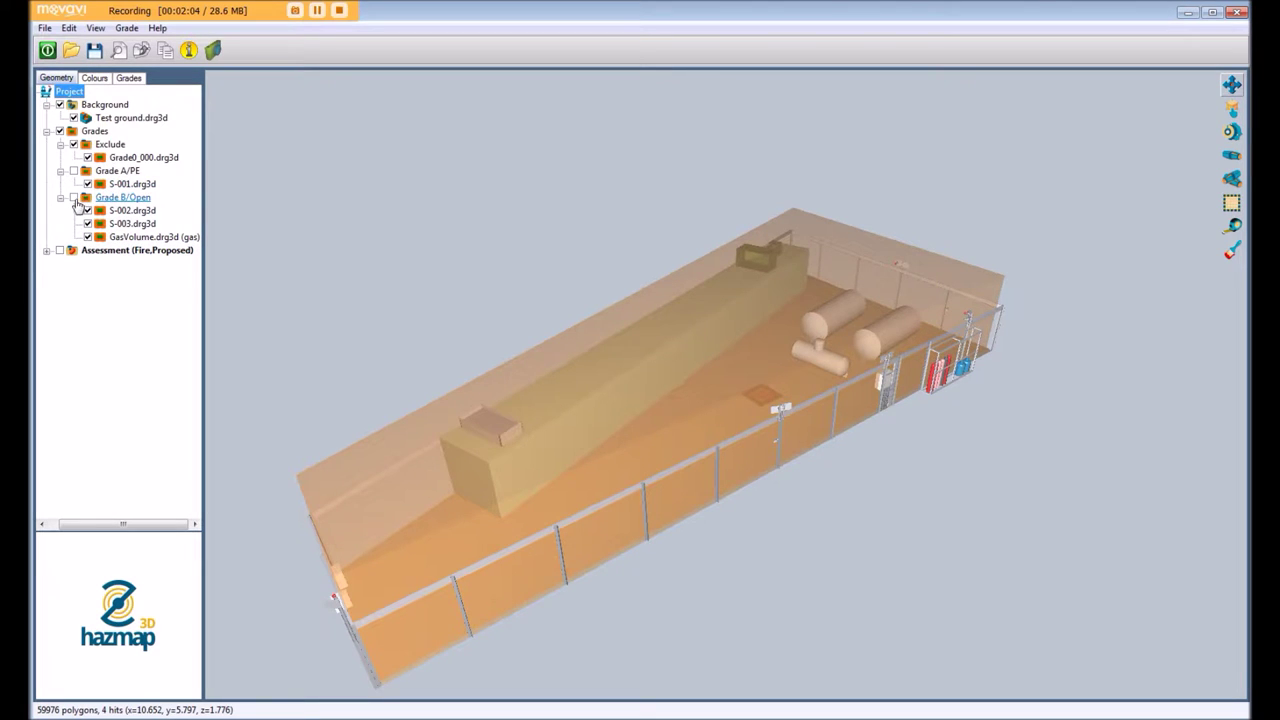
drag(620, 432, 768, 425)
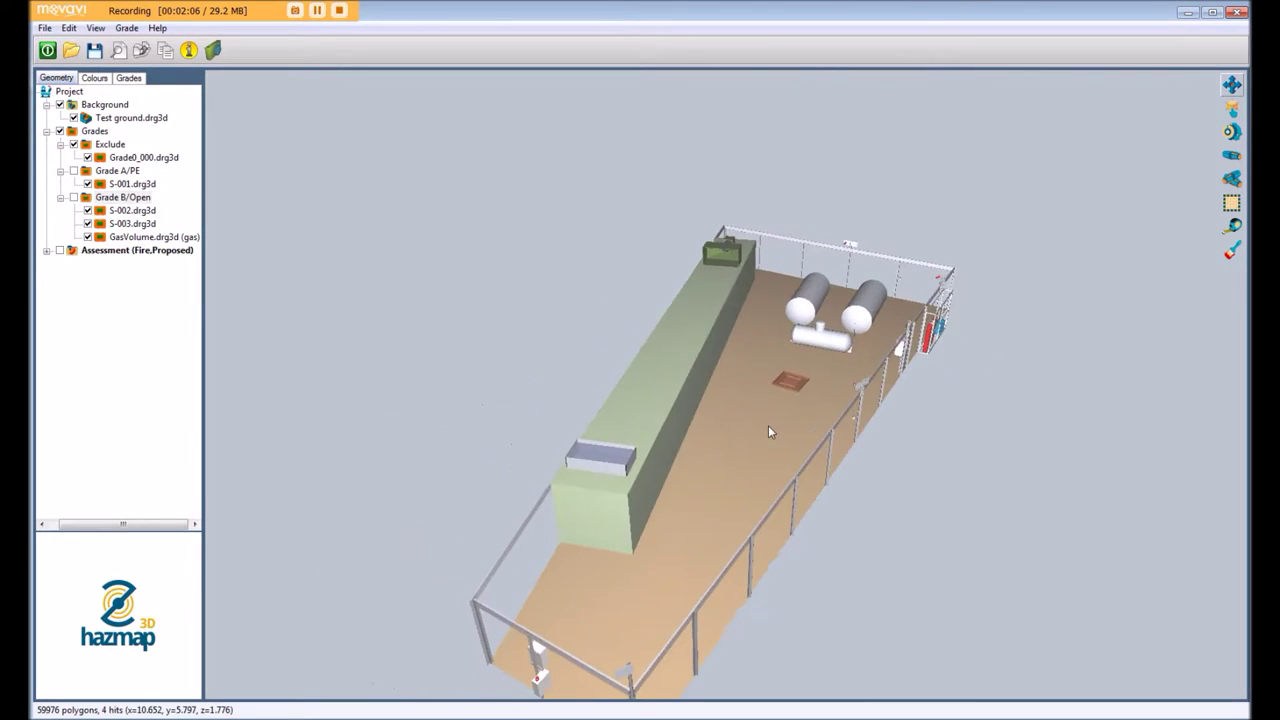
drag(1009, 342, 897, 370)
scroll(897, 370, up, 3)
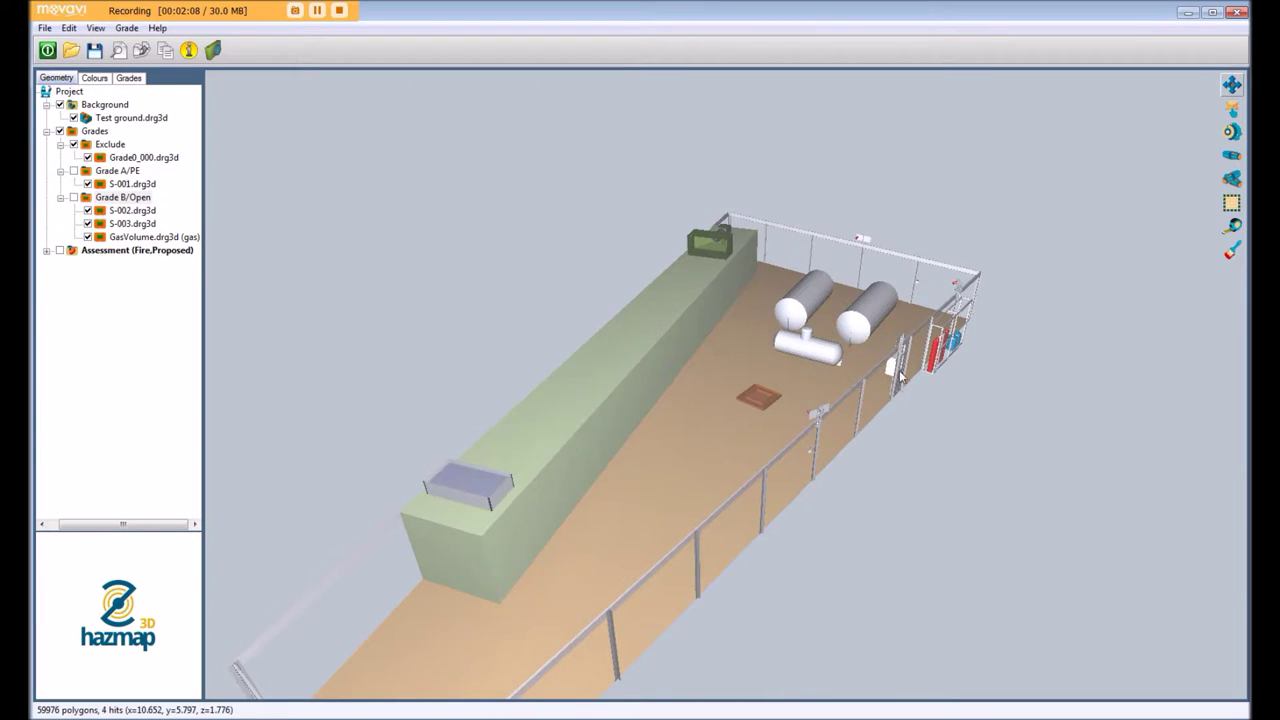
scroll(900, 384, up, 2)
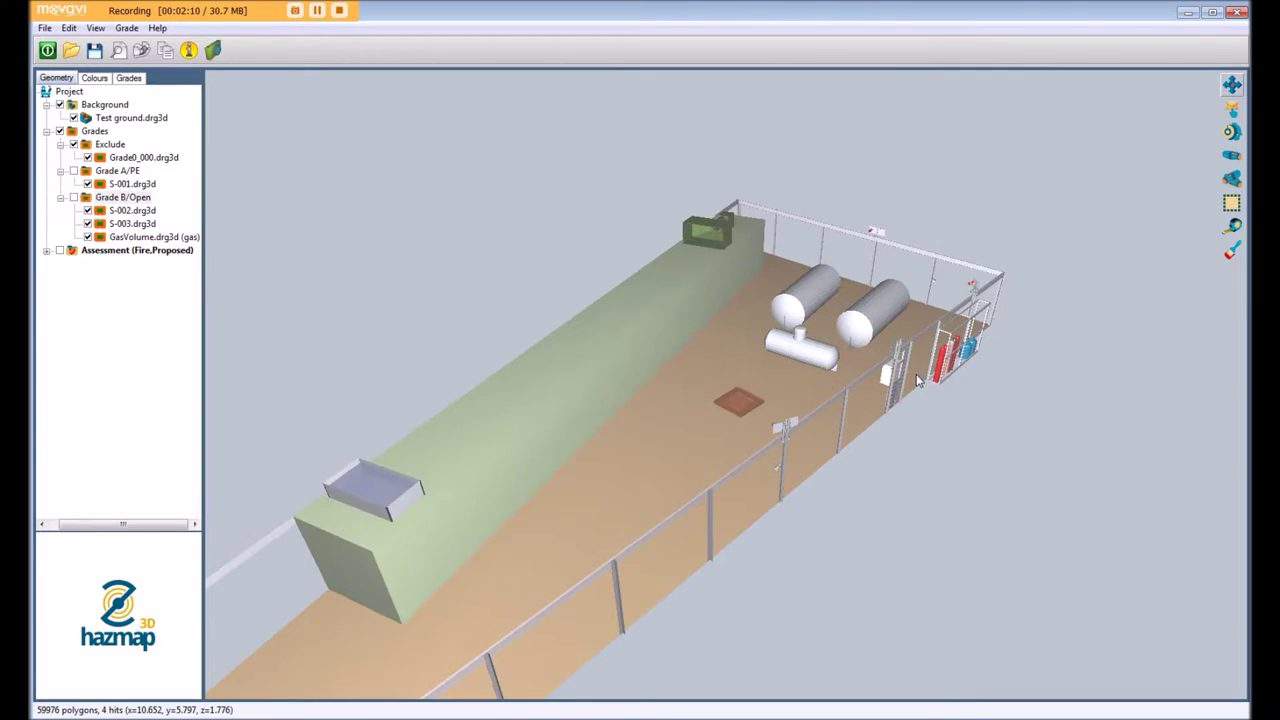
scroll(918, 380, up, 2)
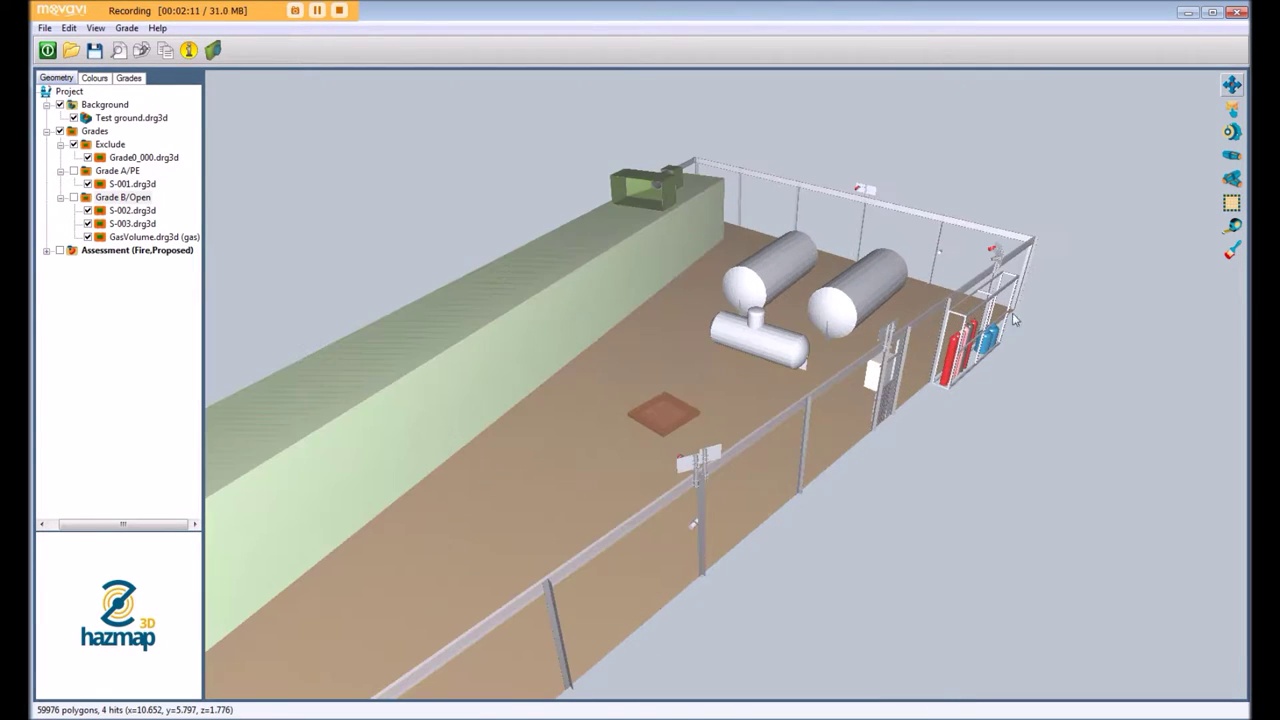
Step: Place beam gas detector Gas01 stretching between two fence posts along the site
click(1233, 180)
scroll(940, 260, up, 8)
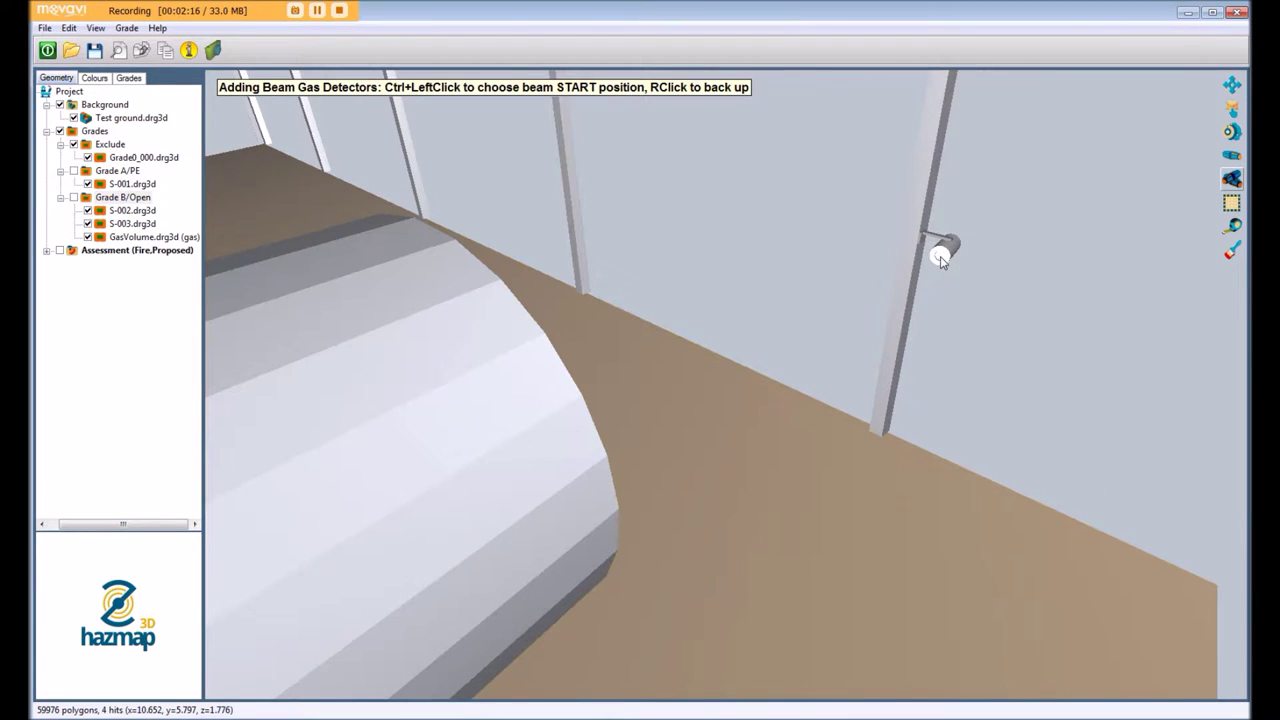
ctrl+click(940, 260)
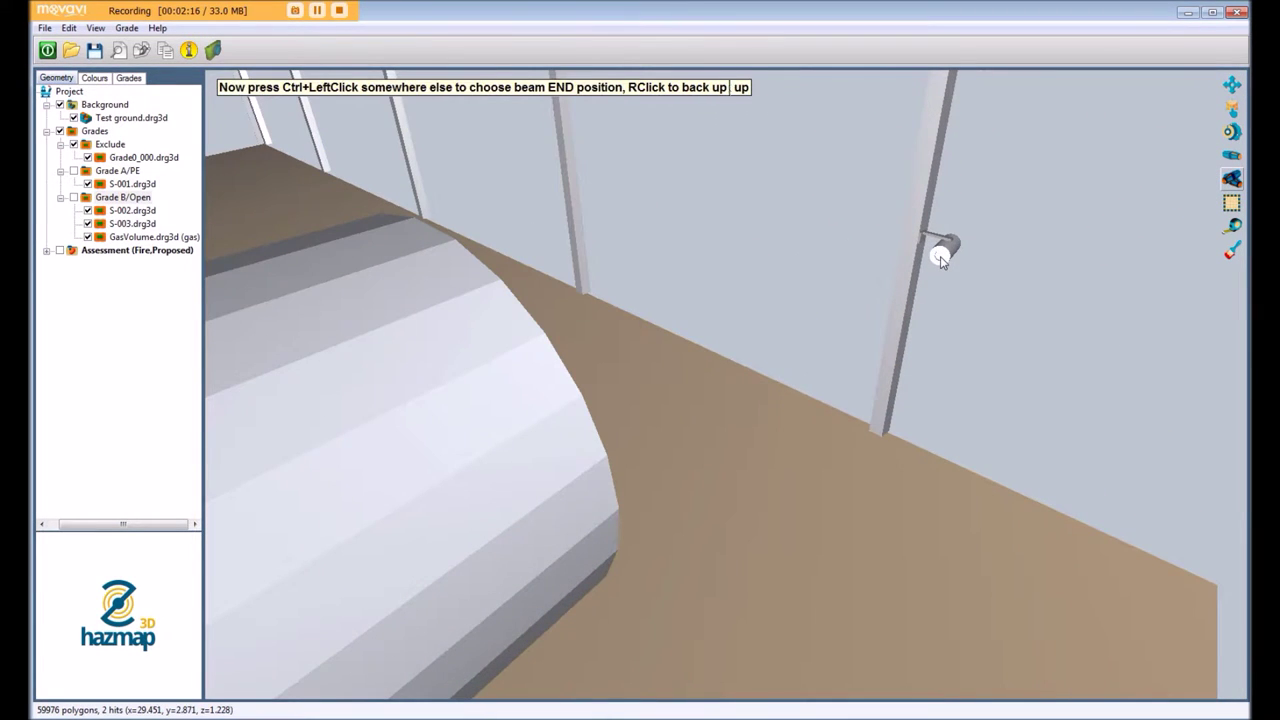
scroll(977, 249, down, 8)
scroll(798, 276, down, 3)
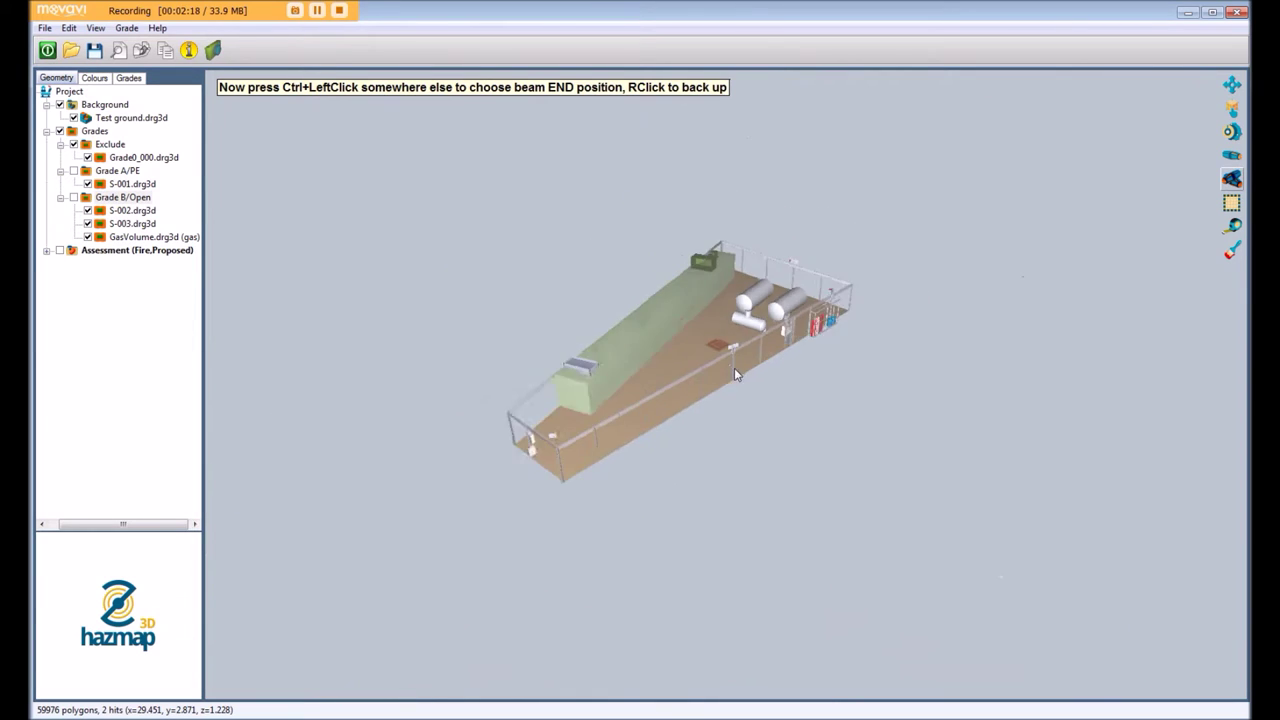
scroll(720, 350, up, 10)
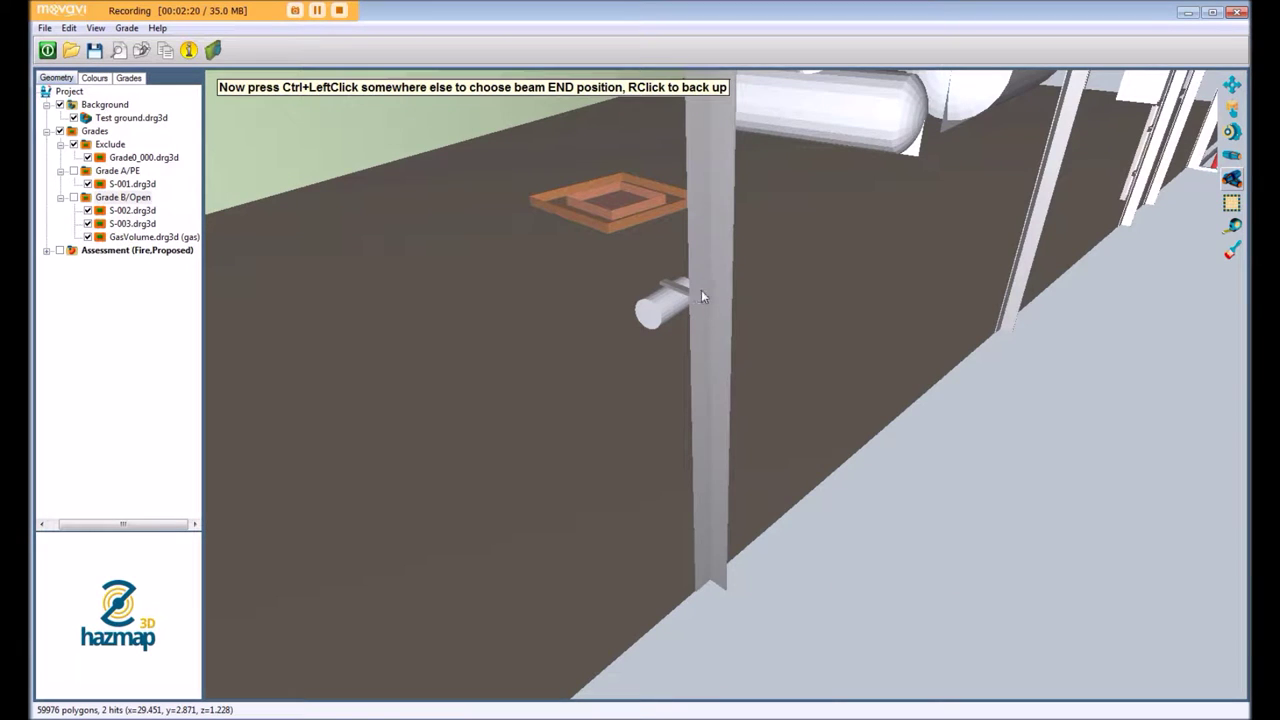
drag(701, 290, 370, 332)
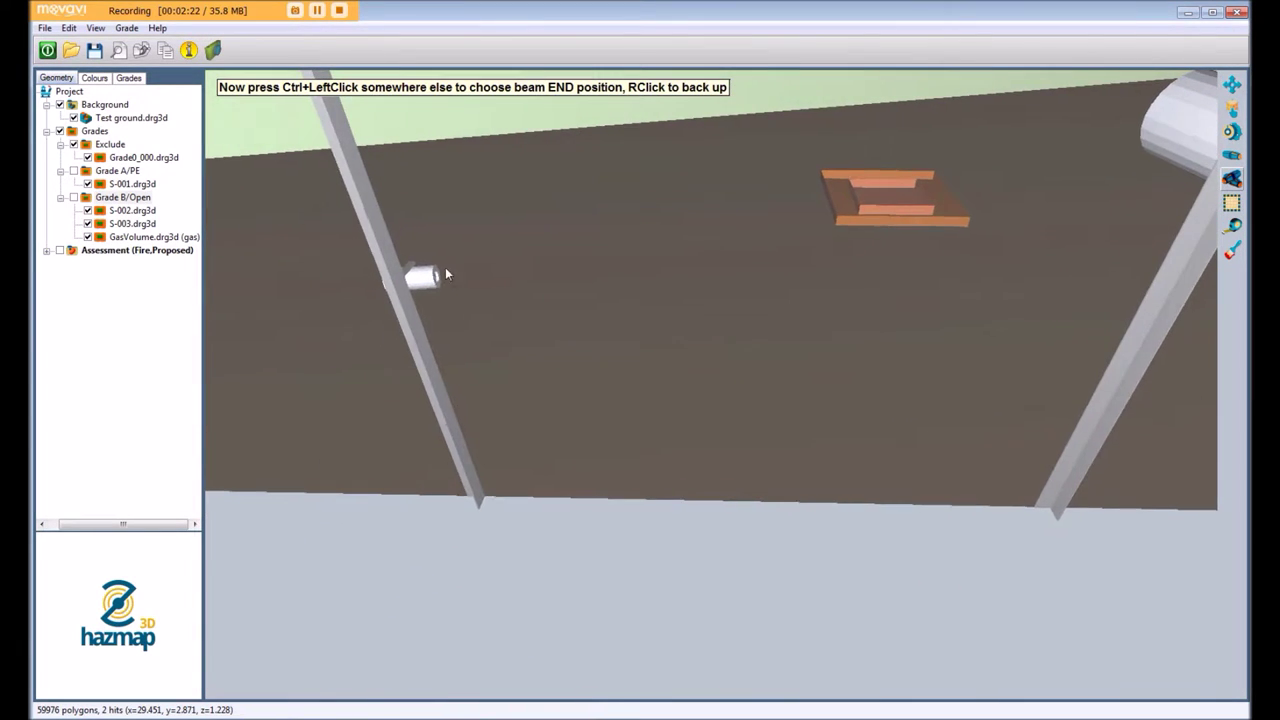
drag(449, 271, 410, 255)
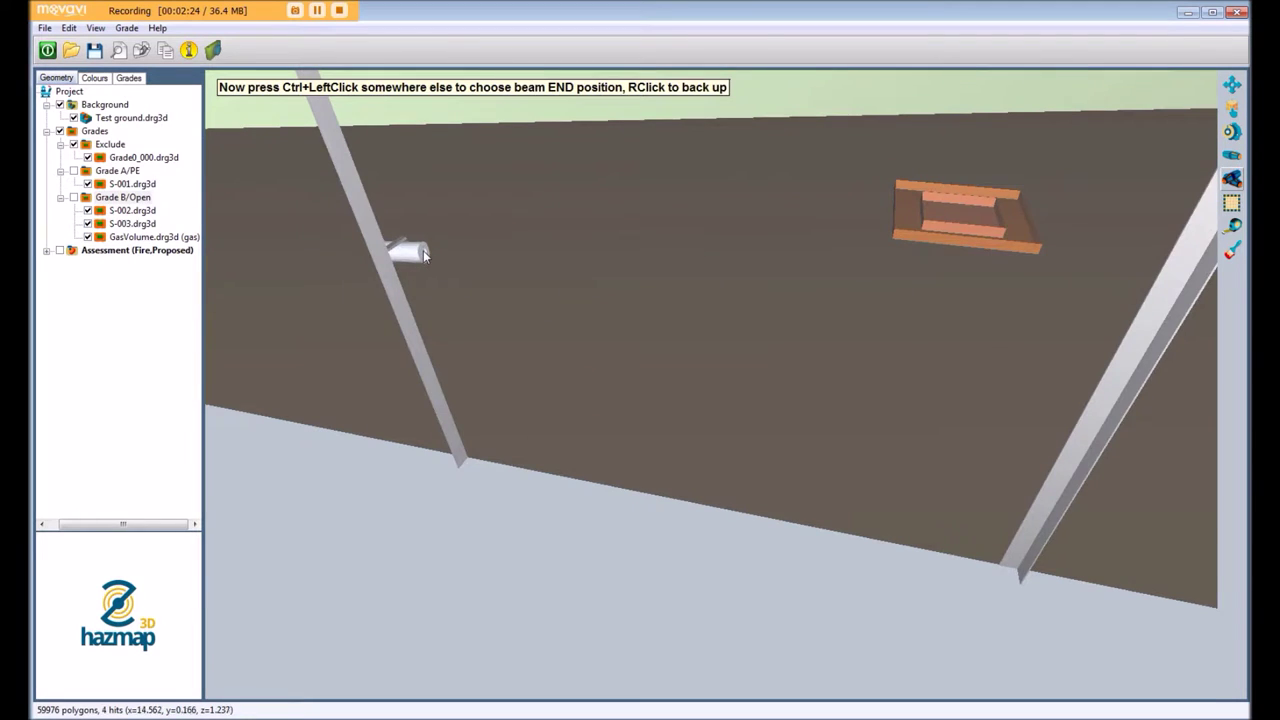
ctrl+click(457, 305)
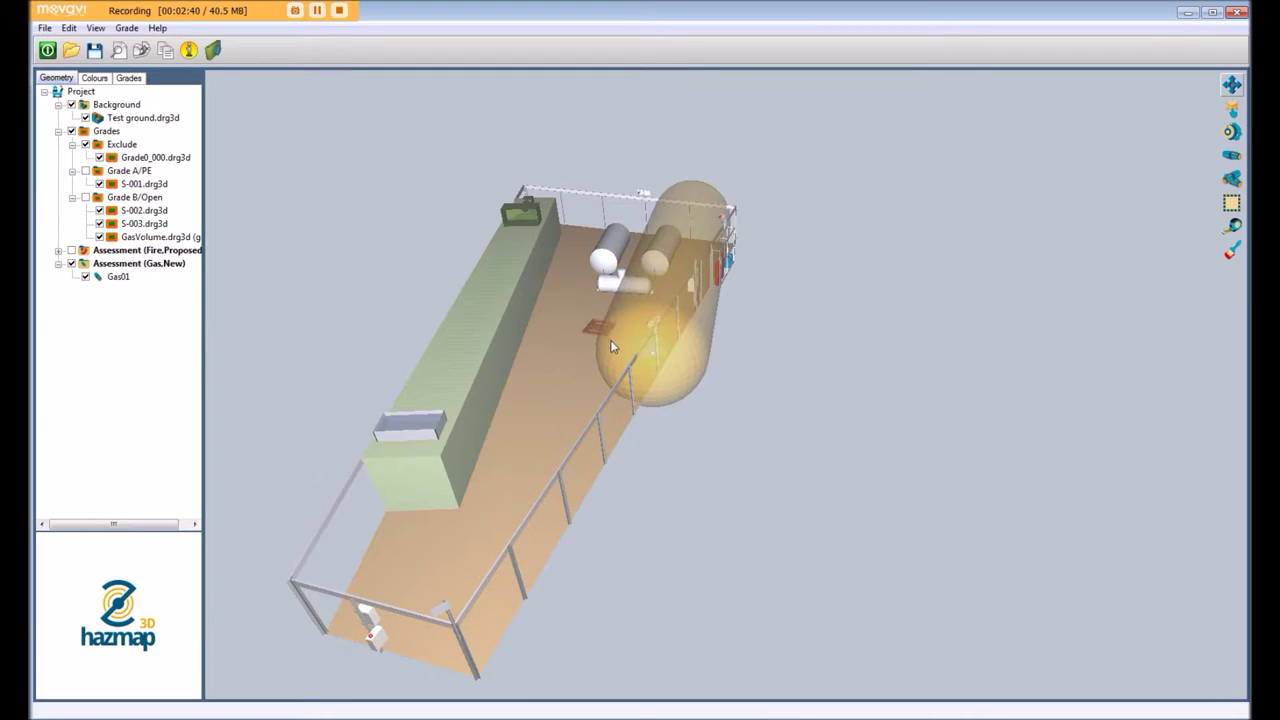
mouse_move(613, 347)
mouse_down()
mouse_move(672, 296)
mouse_move(552, 264)
mouse_move(516, 336)
mouse_move(613, 360)
mouse_up()
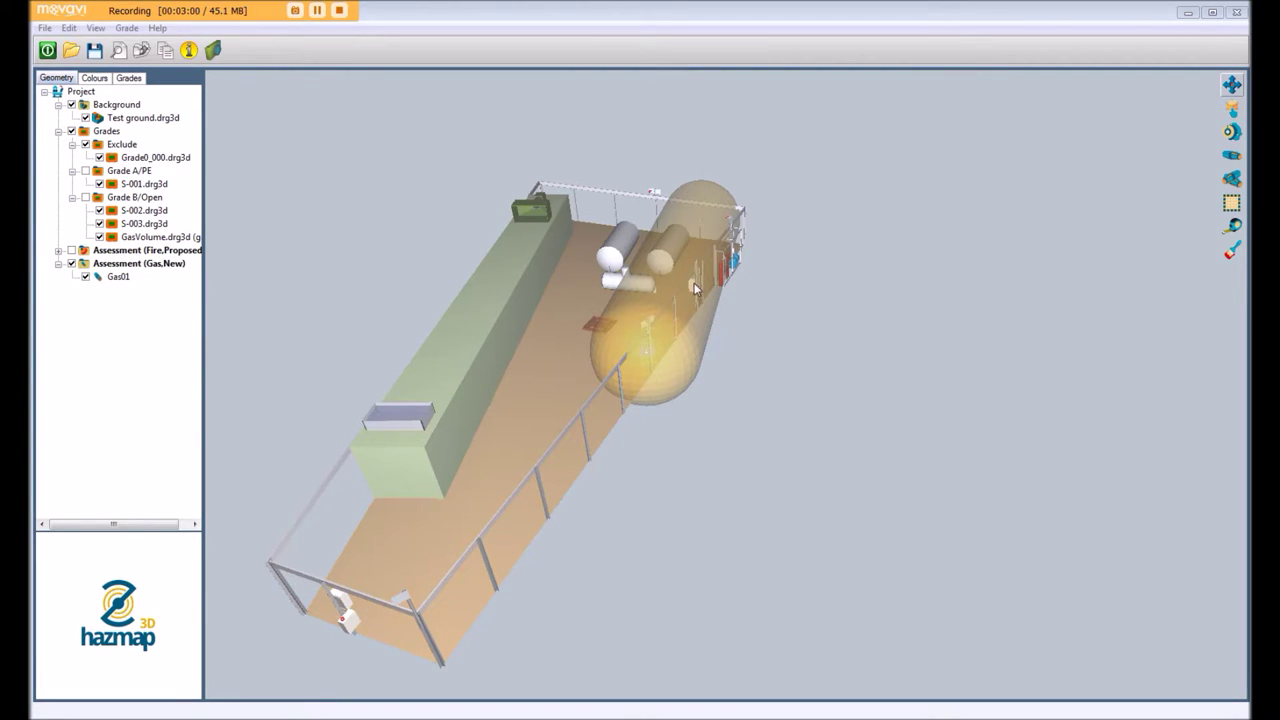
drag(601, 335, 598, 377)
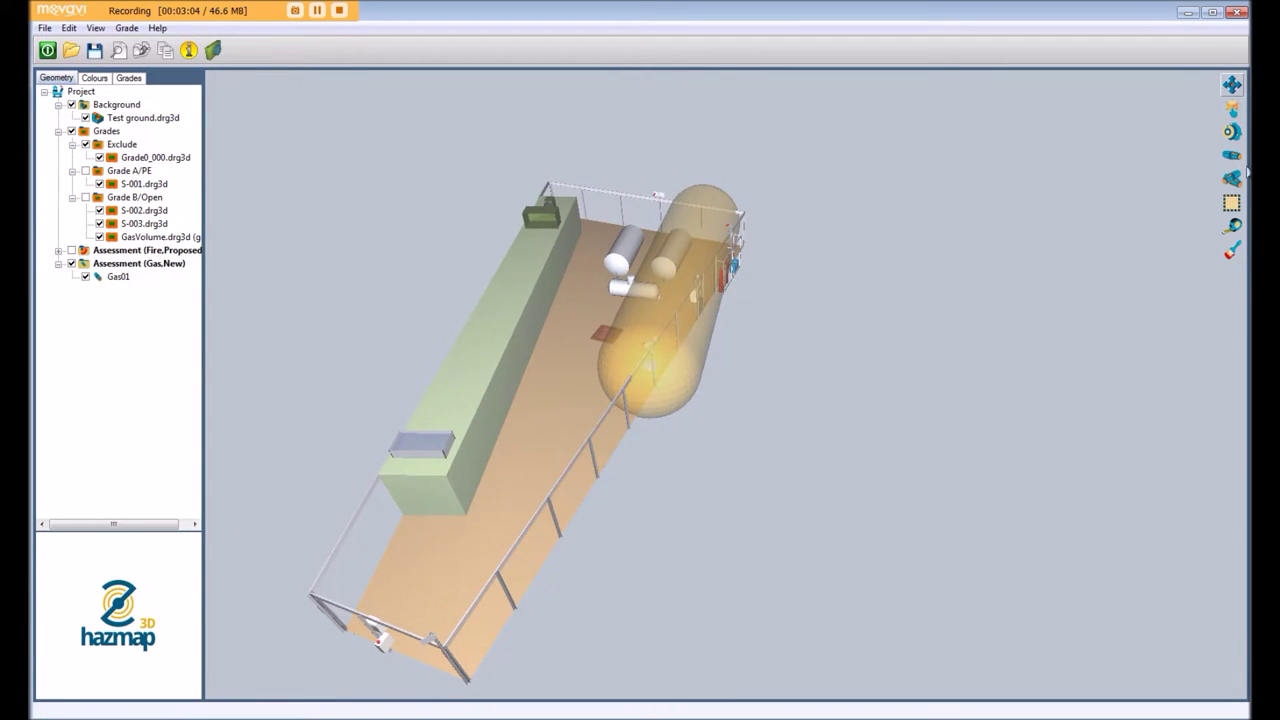
click(1232, 155)
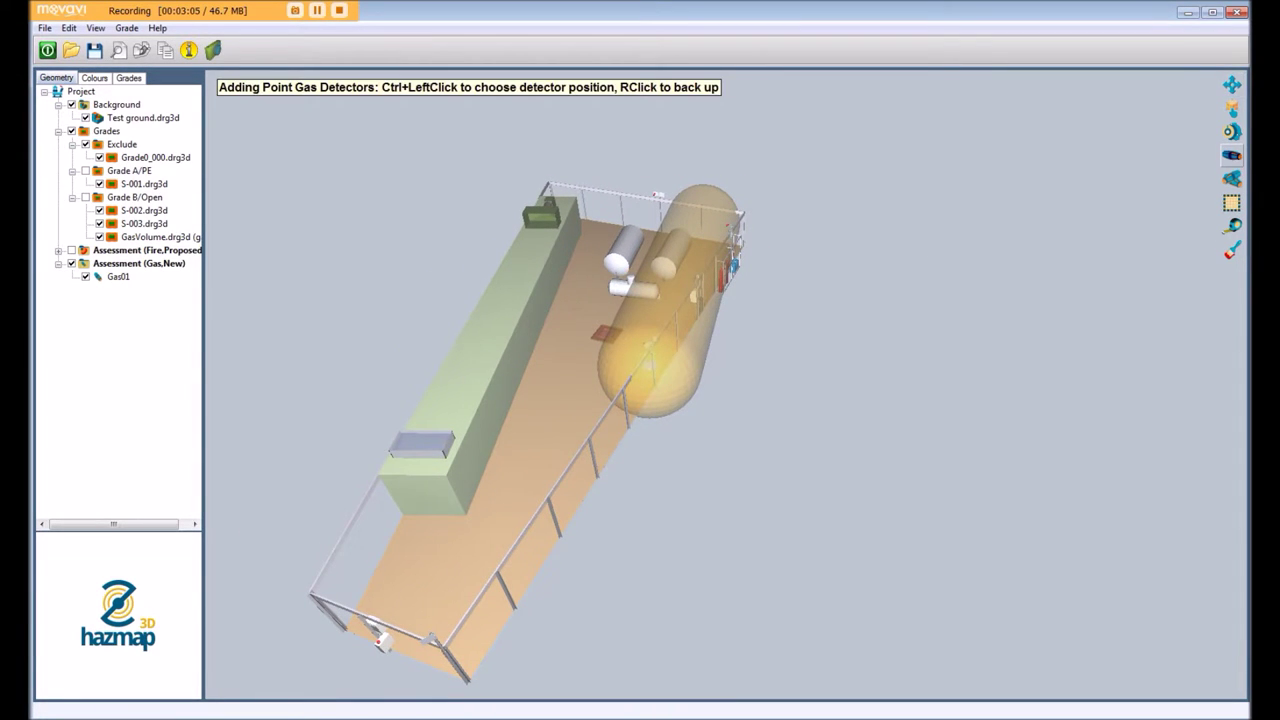
Step: Place point gas detector Gas02 beside the tanks and set its Placement z to 2
ctrl+click(591, 277)
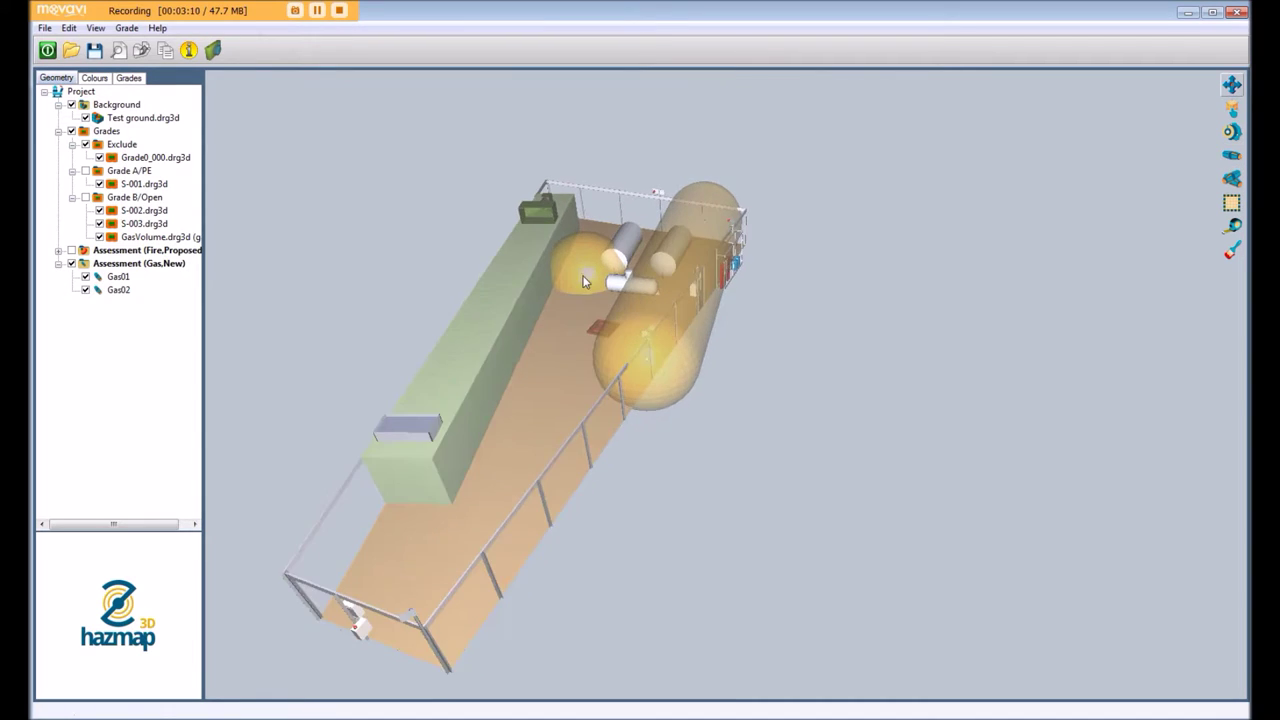
scroll(589, 276, up, 3)
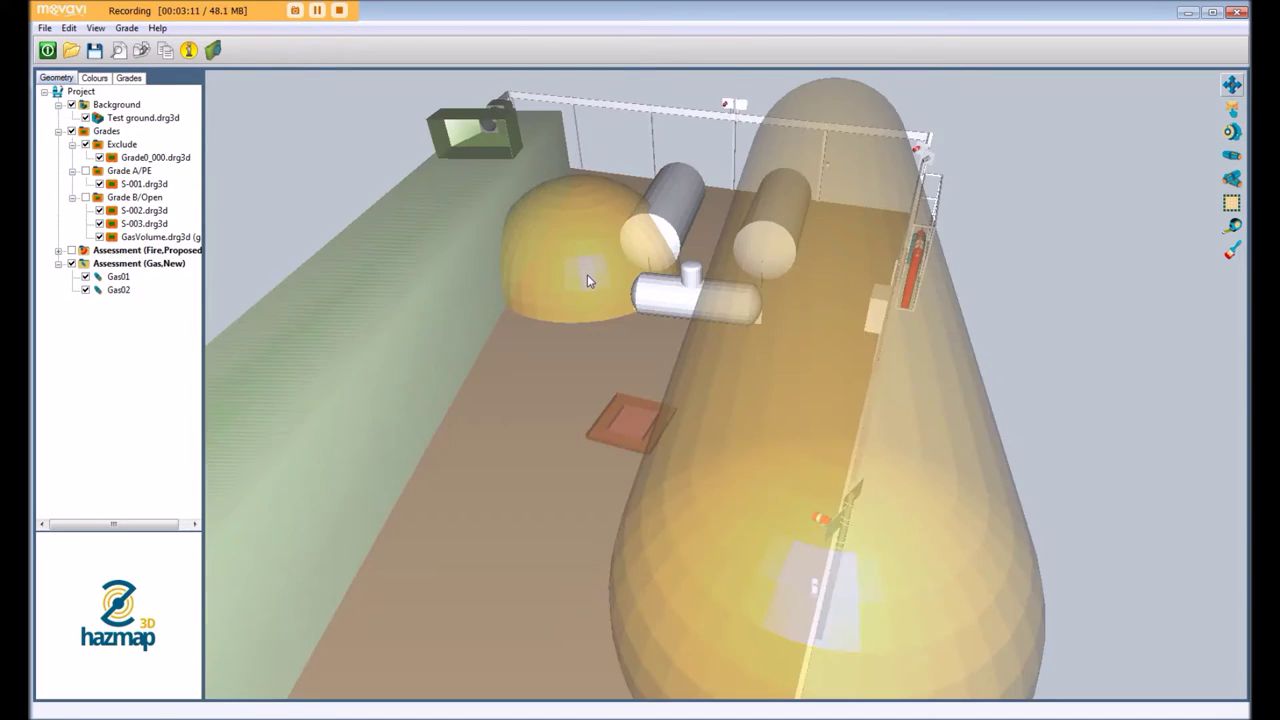
double_click(118, 289)
double_click(412, 366)
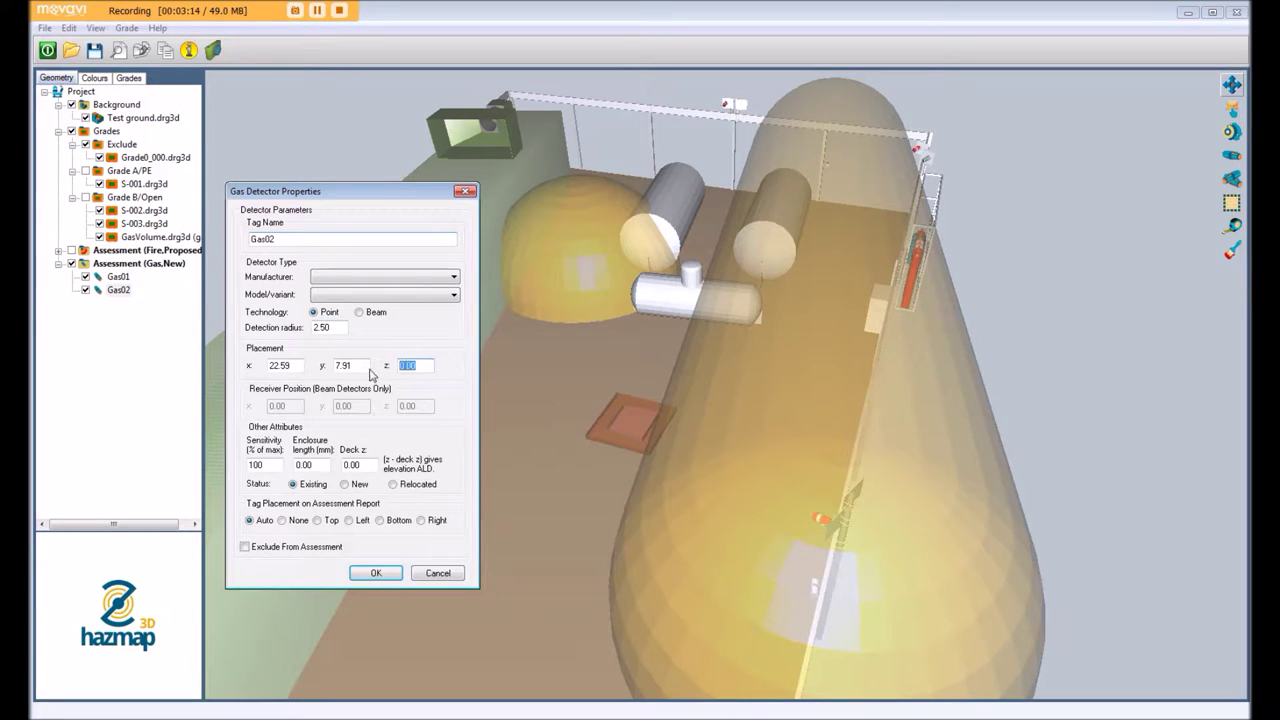
text(2)
click(376, 573)
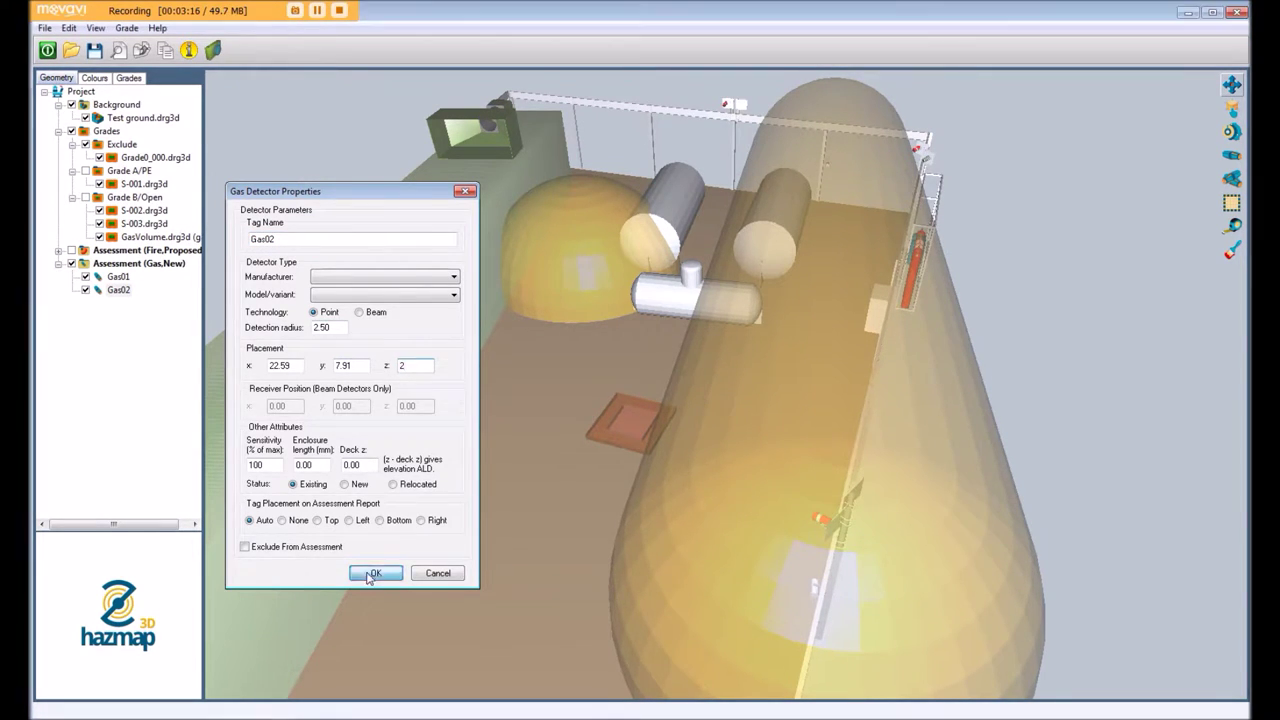
scroll(471, 355, up, 2)
scroll(774, 463, down, 2)
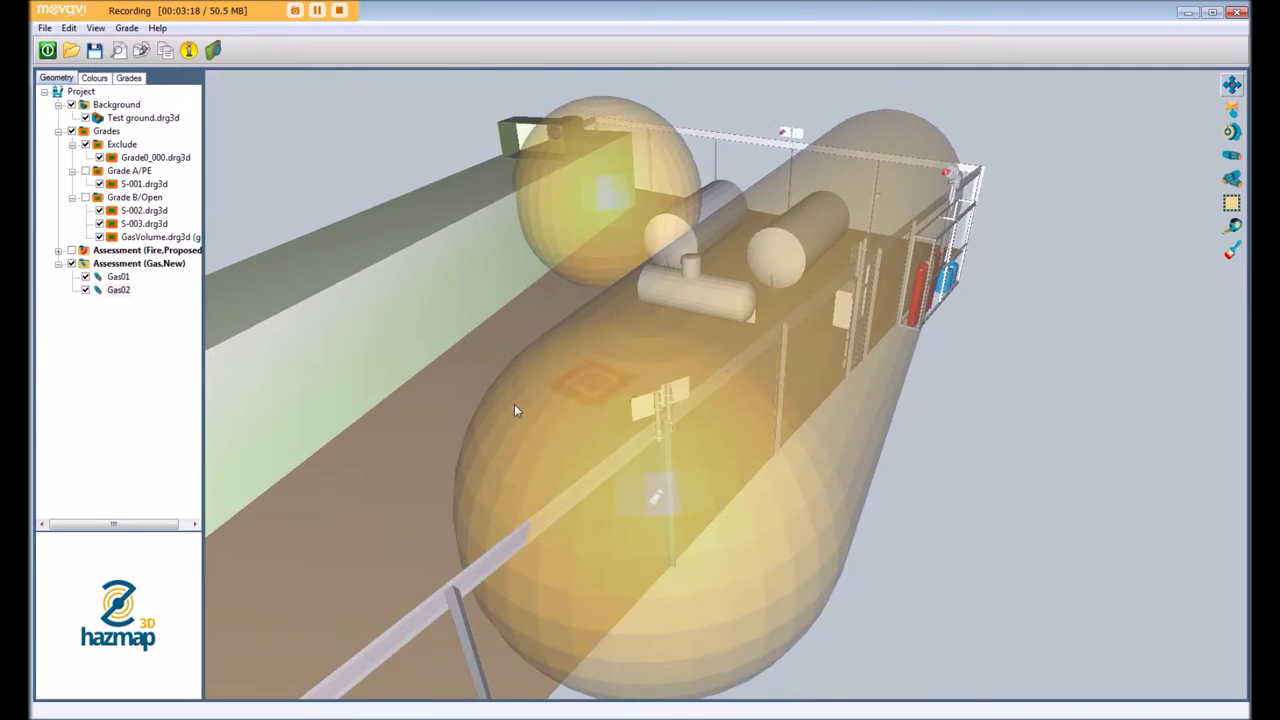
drag(514, 404, 871, 417)
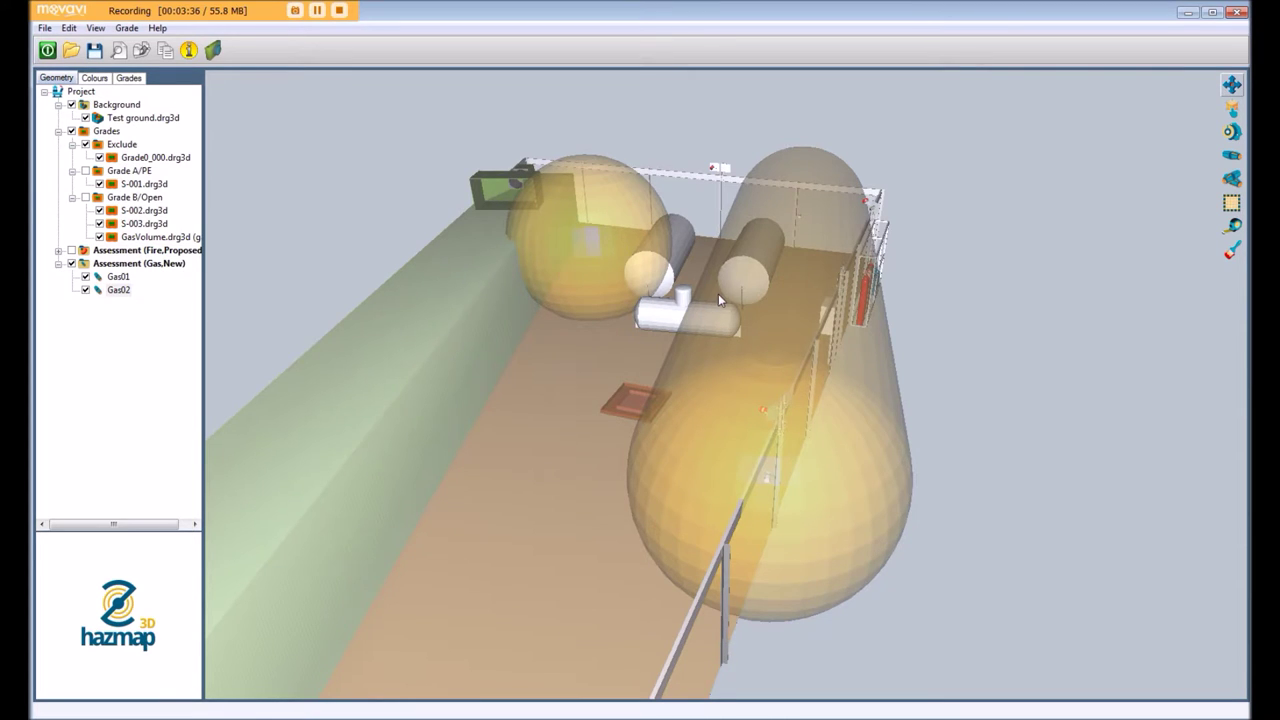
scroll(719, 300, down, 5)
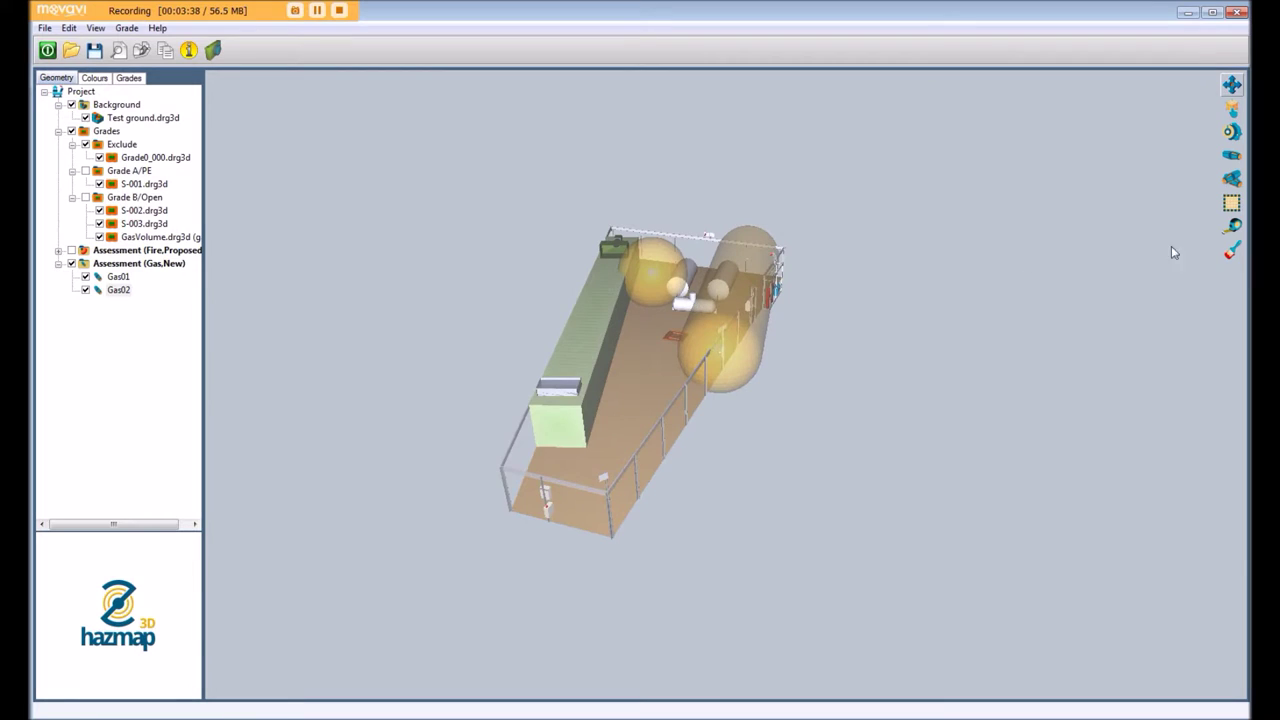
Step: Place beam gas detector Gas03 along the opposite fence line beside the green block
click(1231, 179)
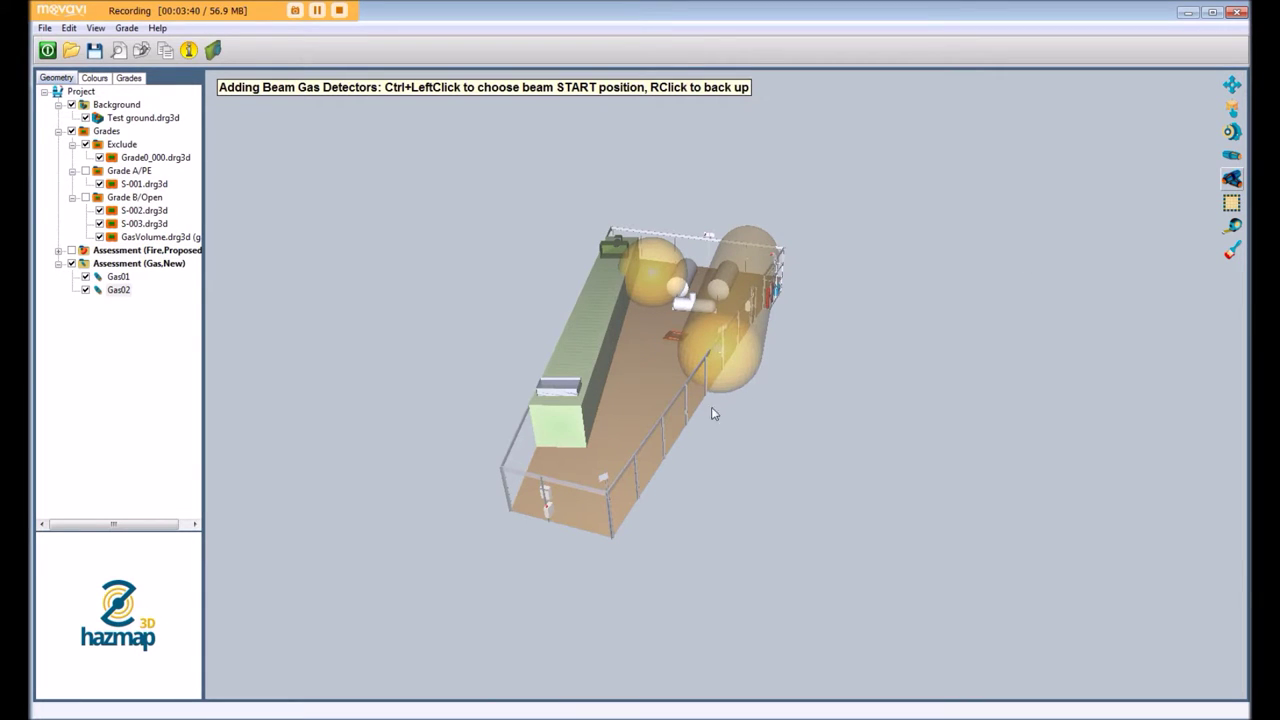
ctrl+click(659, 239)
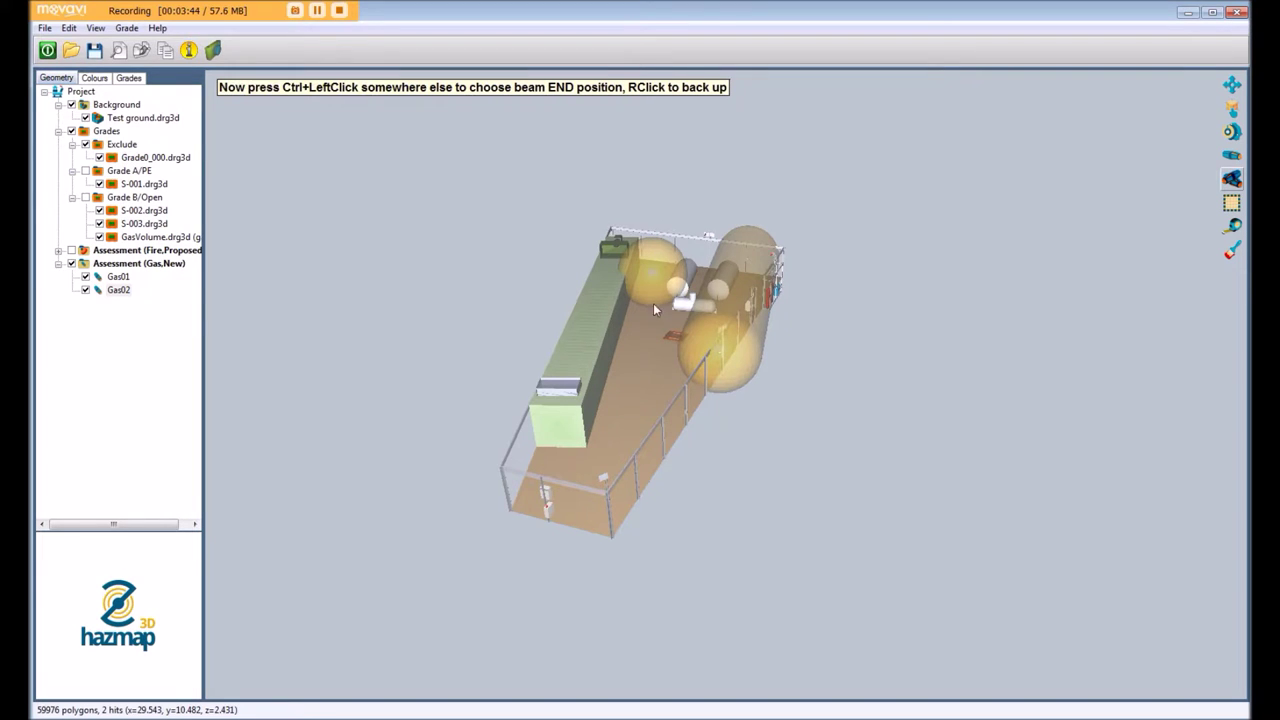
drag(591, 490, 445, 323)
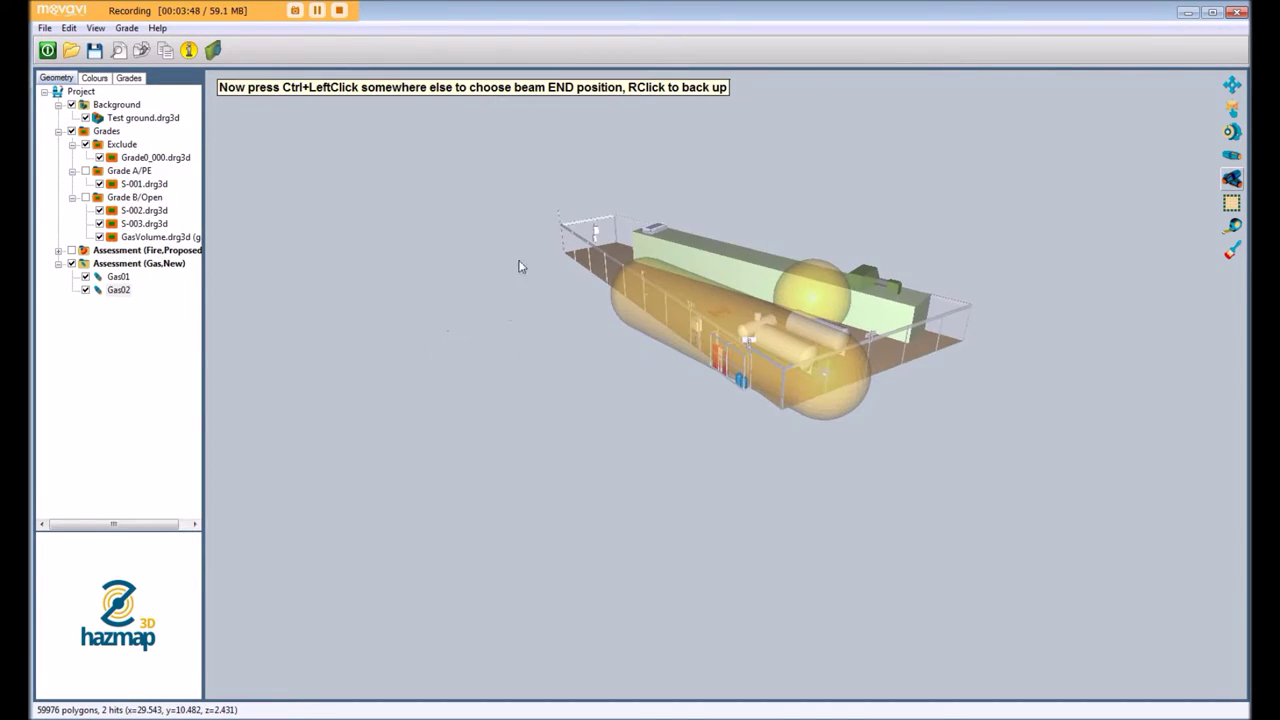
ctrl+click(573, 226)
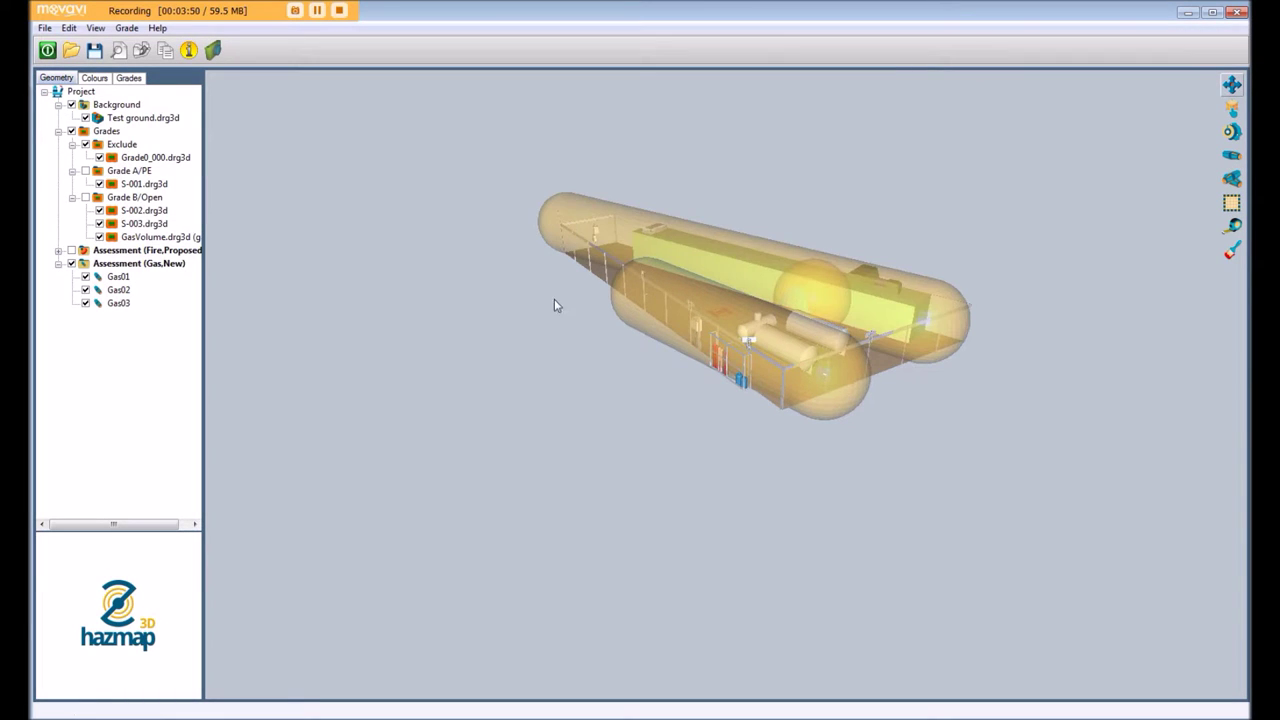
drag(555, 300, 630, 312)
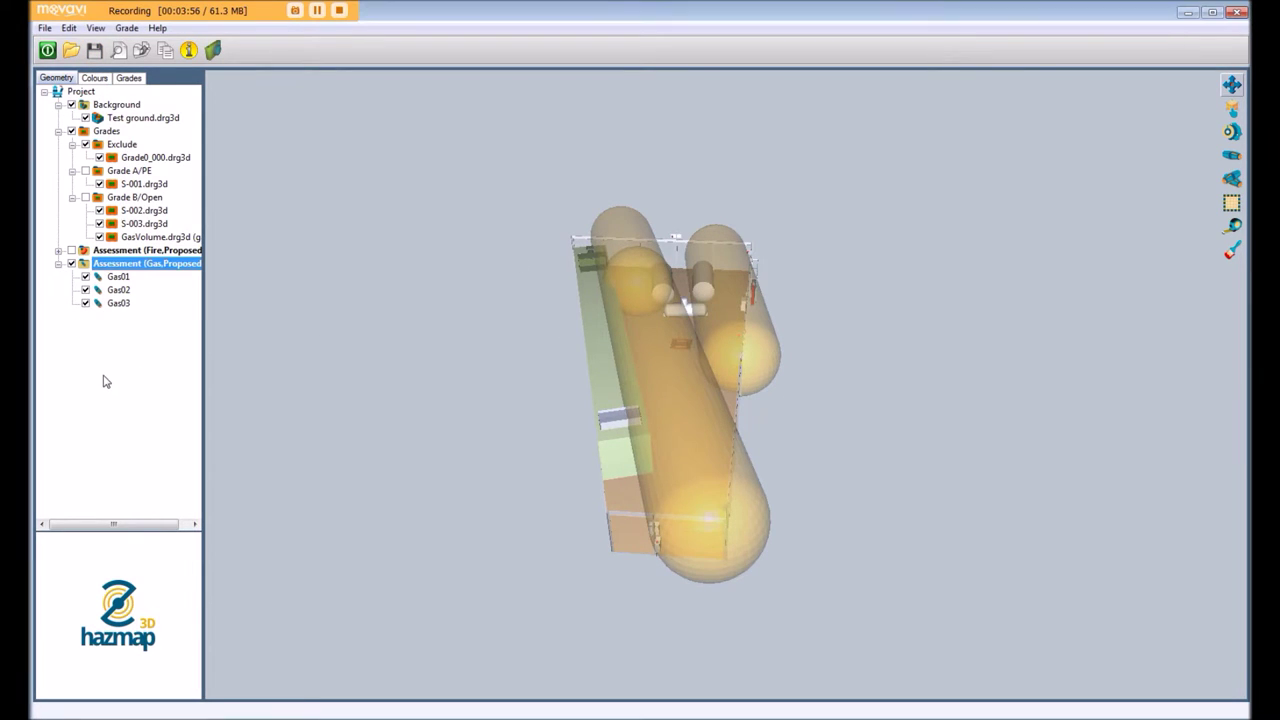
Step: Hide the Assessment (Gas,Proposed) clouds and open its Gas Detection Assessment settings
click(71, 263)
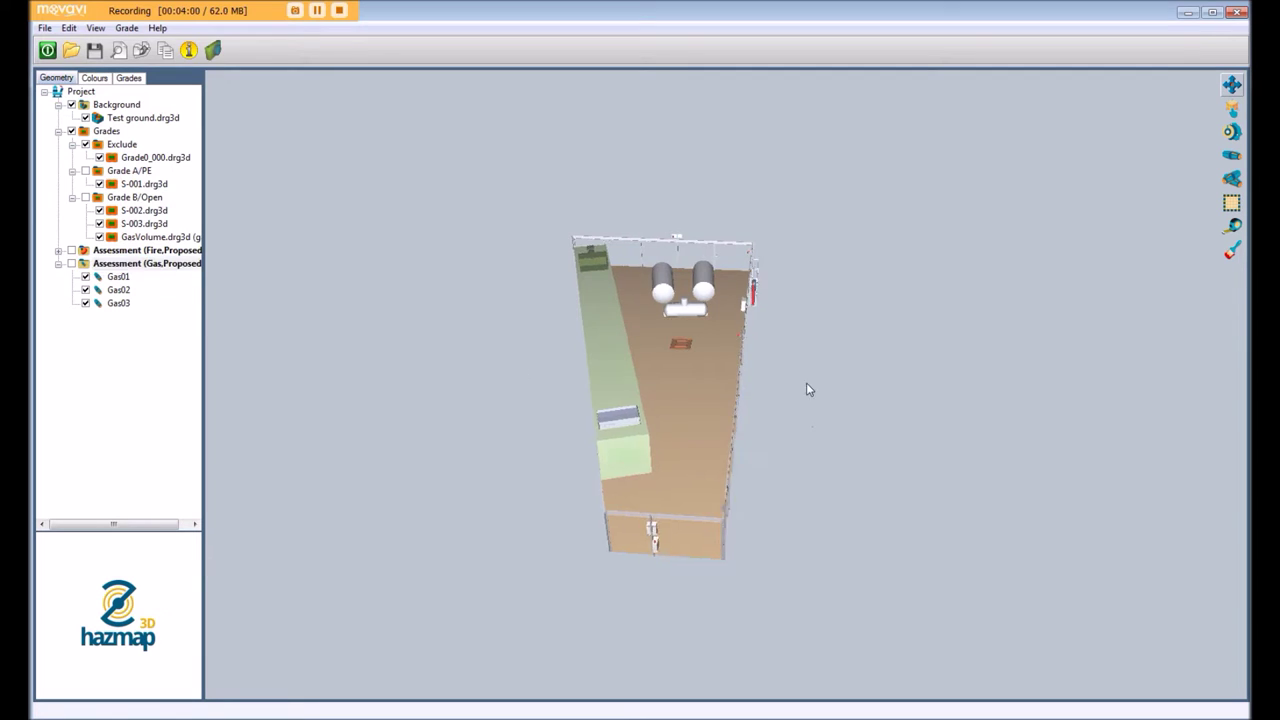
drag(809, 389, 525, 365)
drag(725, 300, 588, 416)
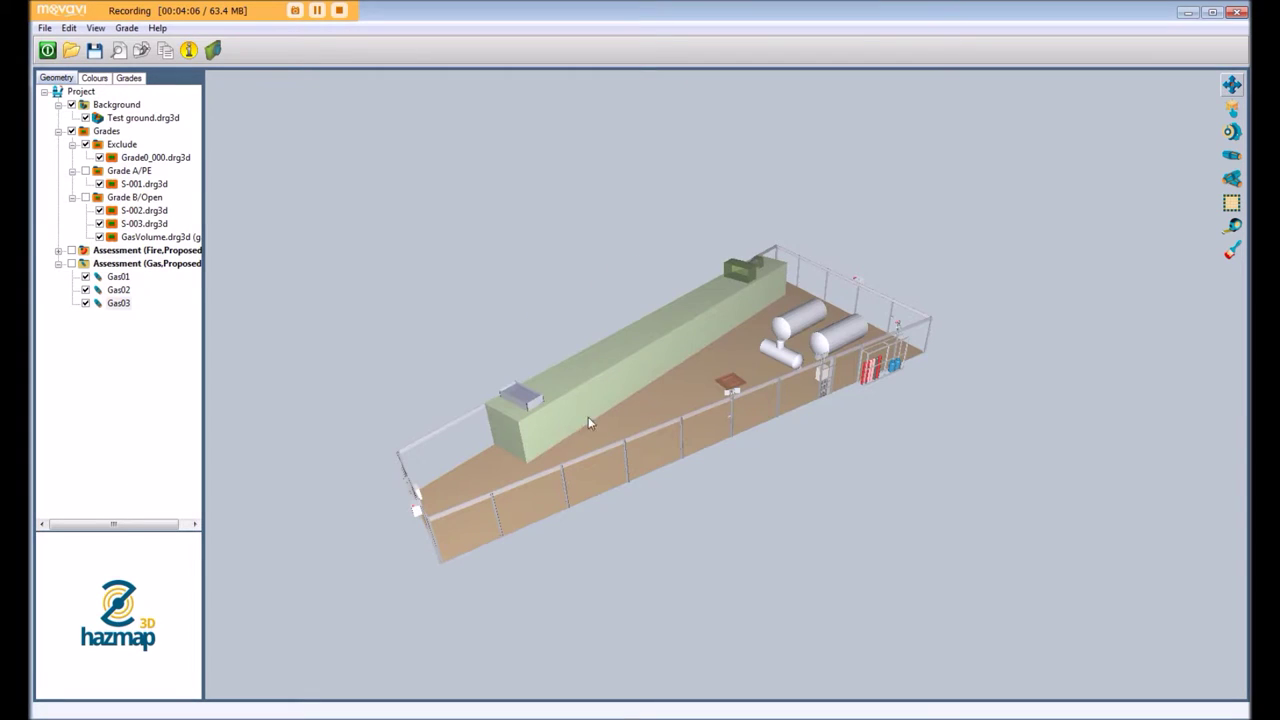
right_click(137, 265)
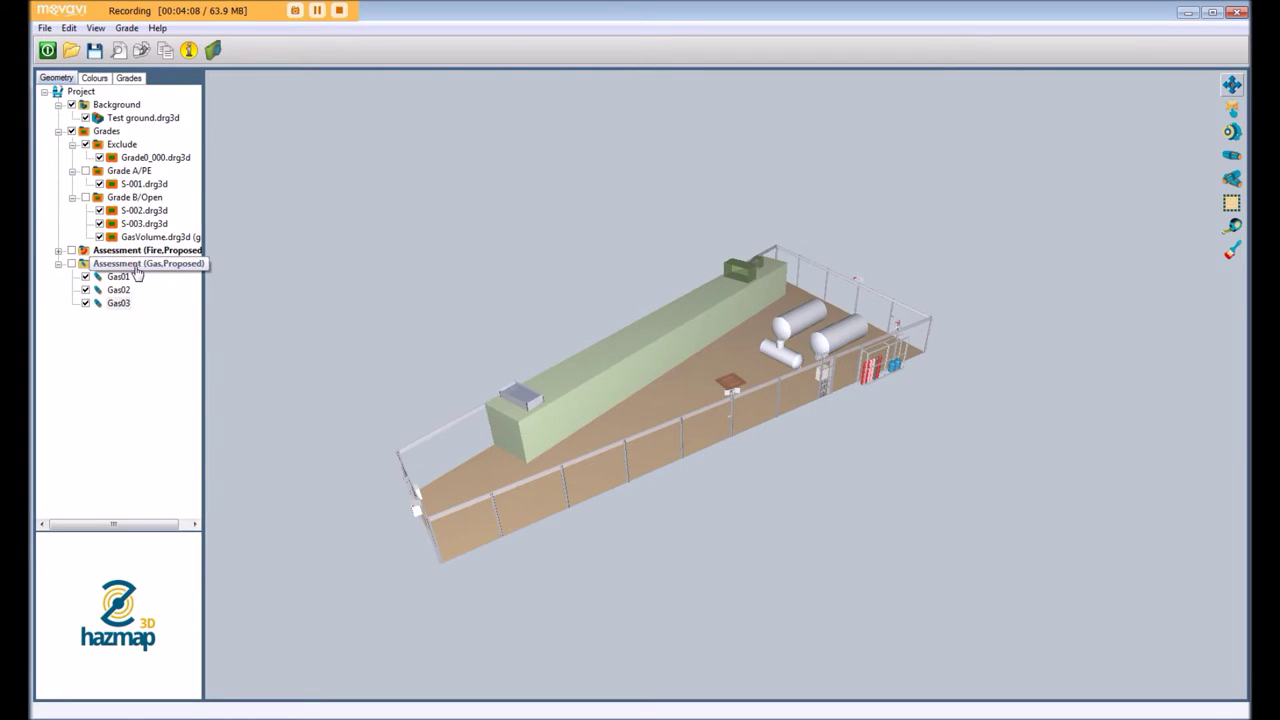
click(170, 276)
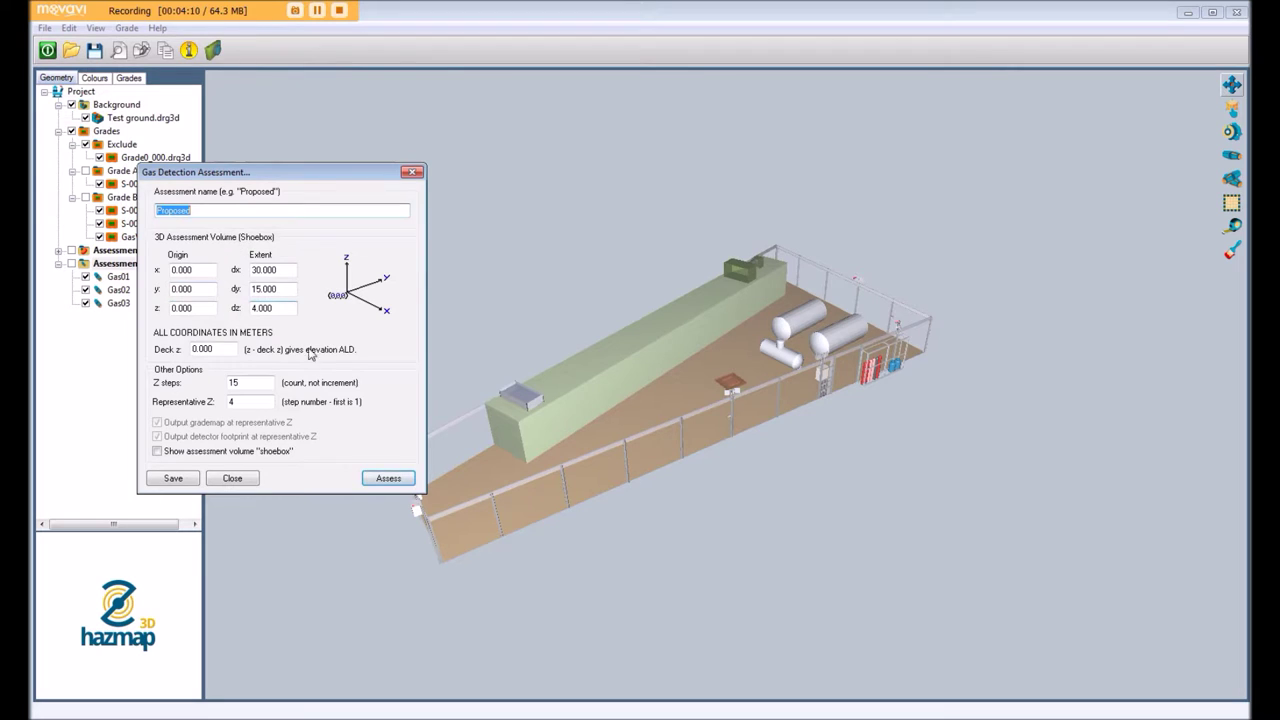
Step: Run the gas assessment and inspect the 90%/10% B/O coverage, toggling Test ground.drg3d off and on
click(380, 477)
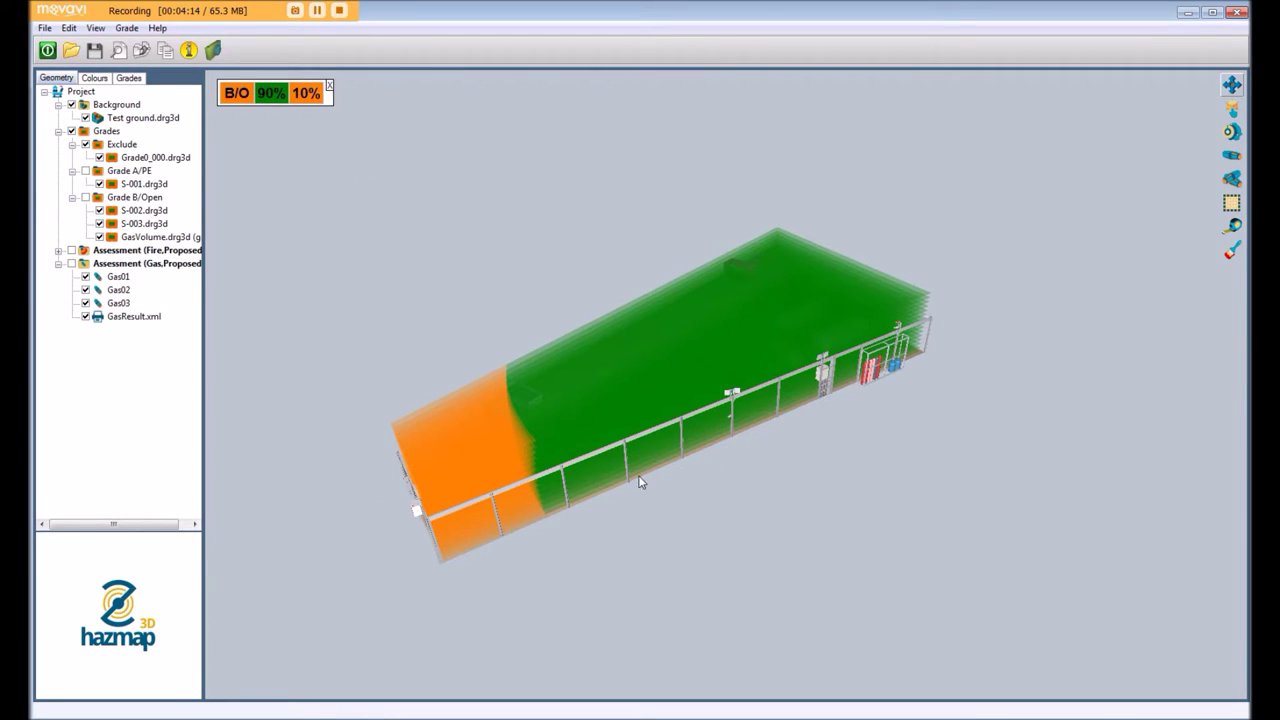
drag(423, 466, 470, 330)
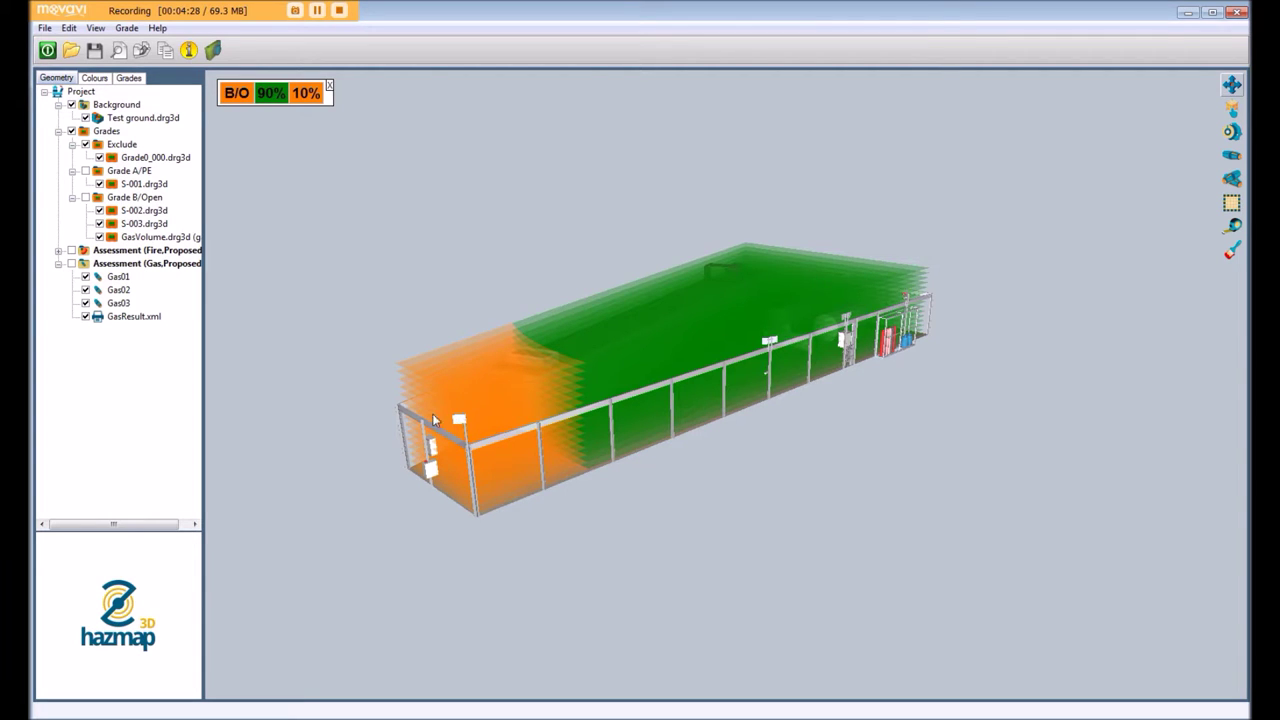
drag(466, 418, 724, 476)
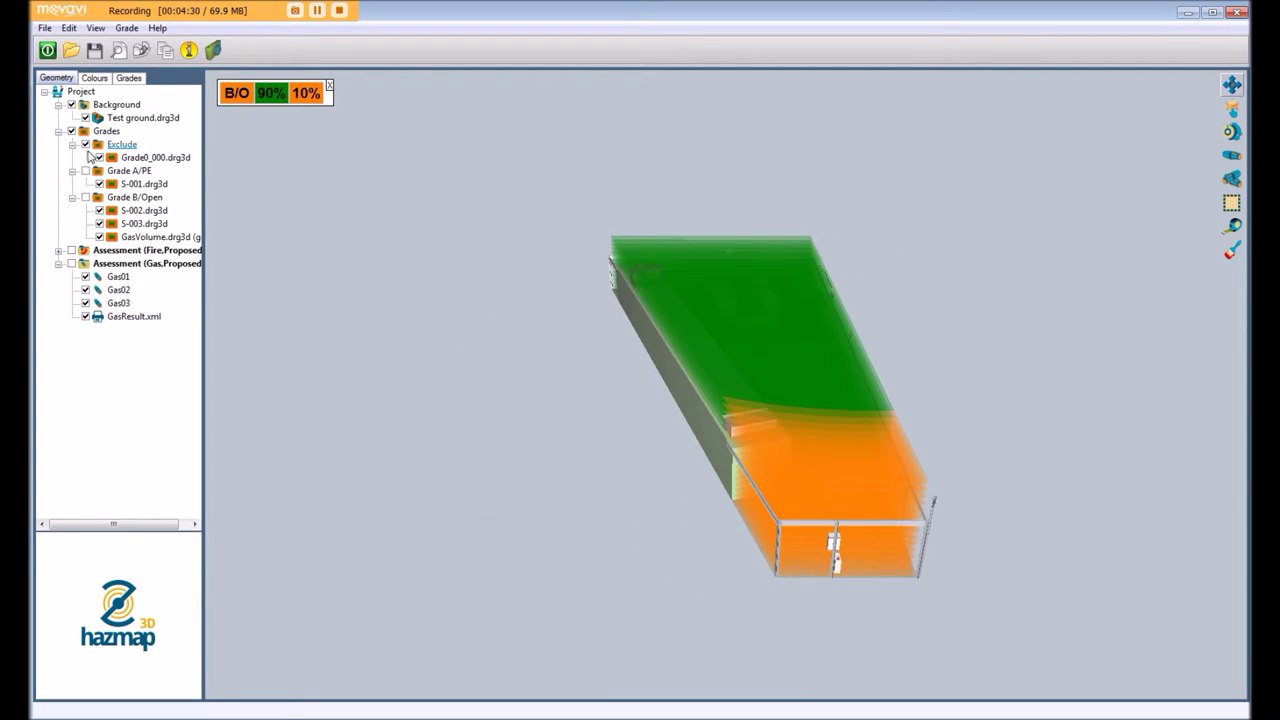
click(85, 117)
drag(673, 455, 703, 327)
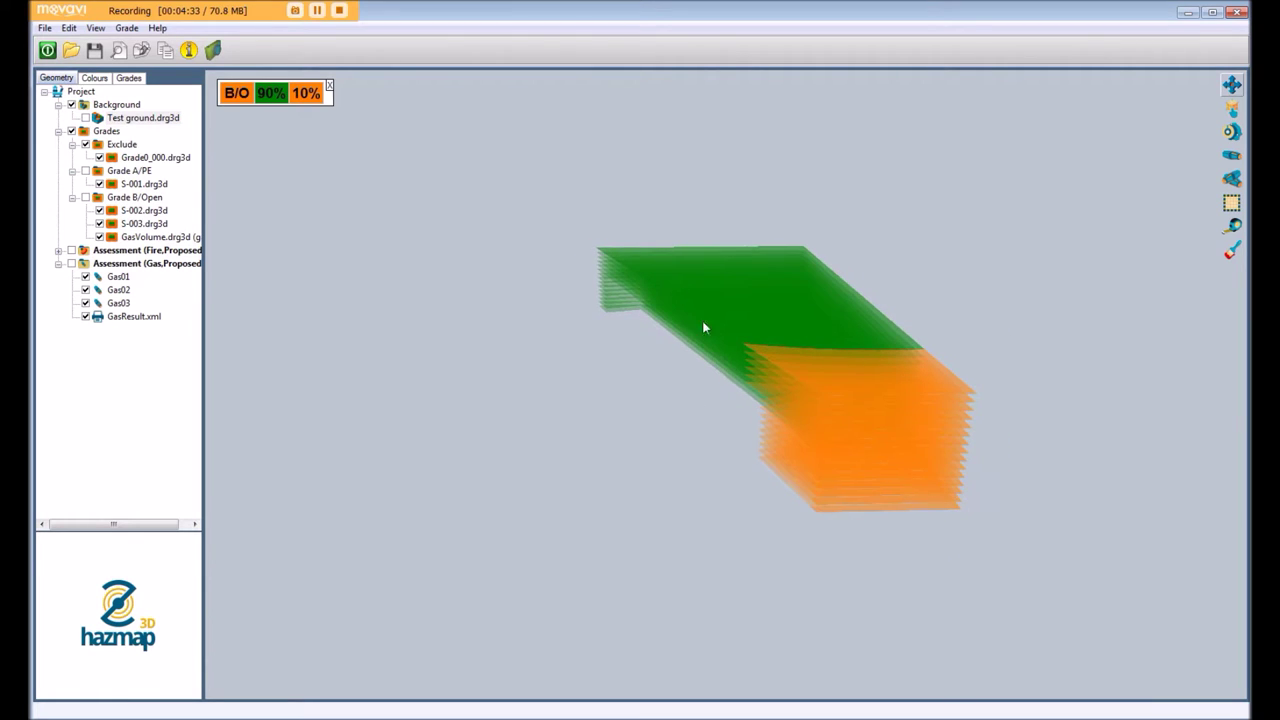
click(85, 118)
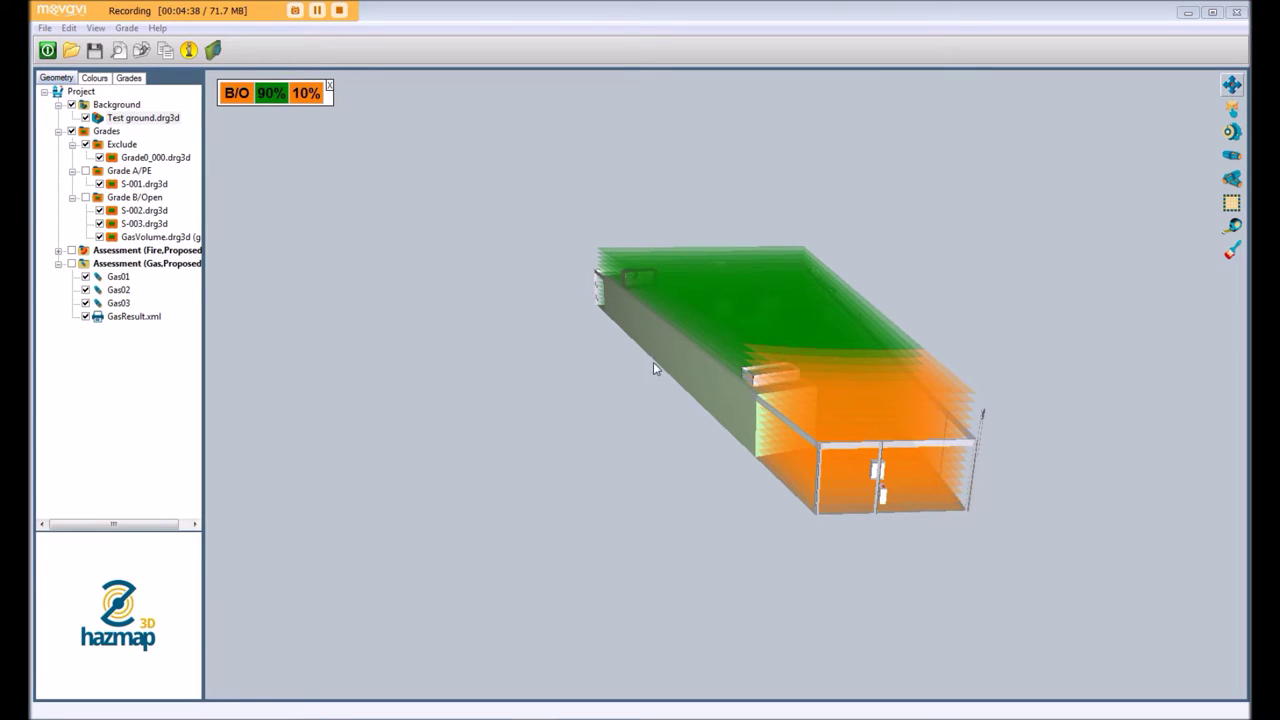
drag(653, 362, 506, 366)
drag(711, 374, 569, 425)
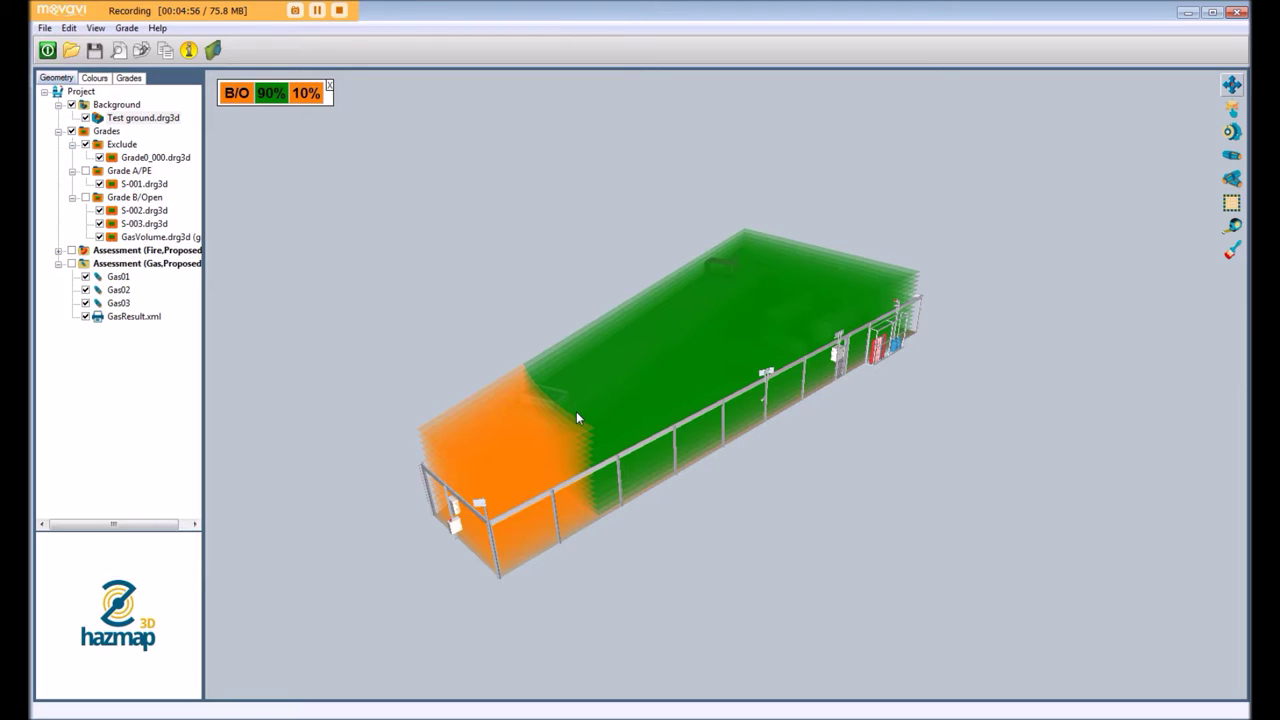
Step: Hide GasResult.xml, show only the Gas03 cloud, and open the Gas Grades rules
click(85, 316)
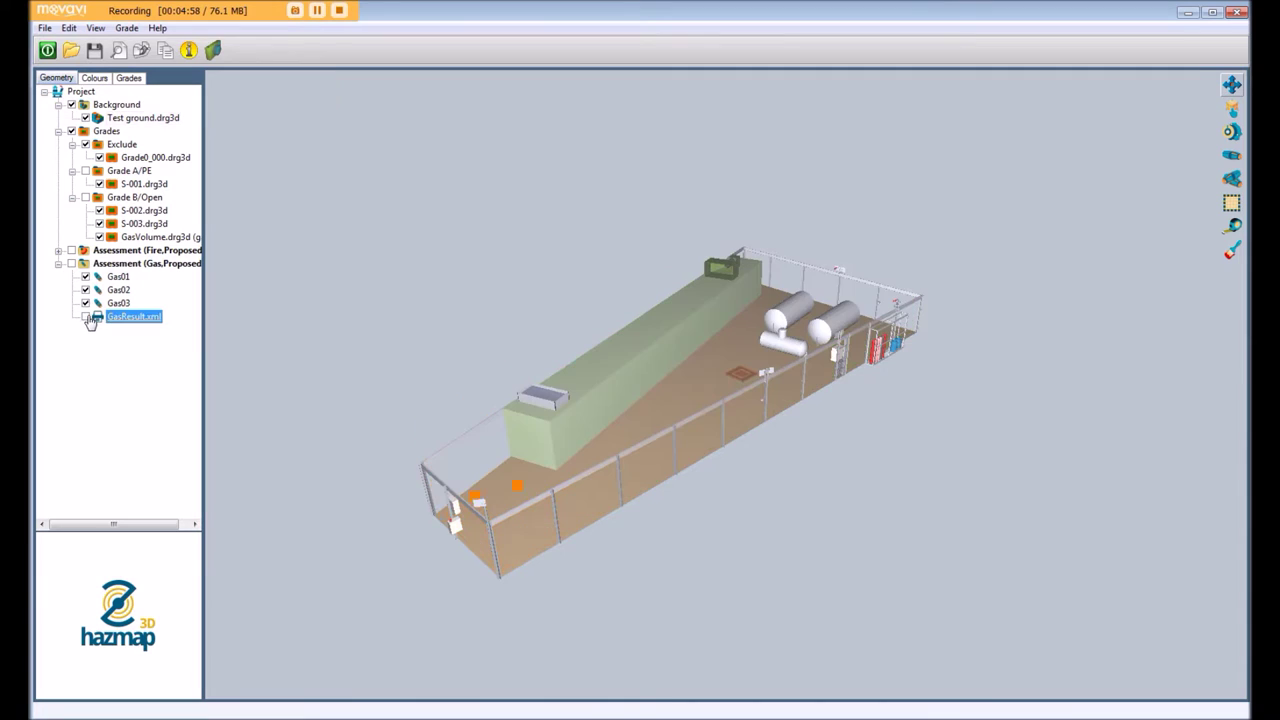
click(71, 263)
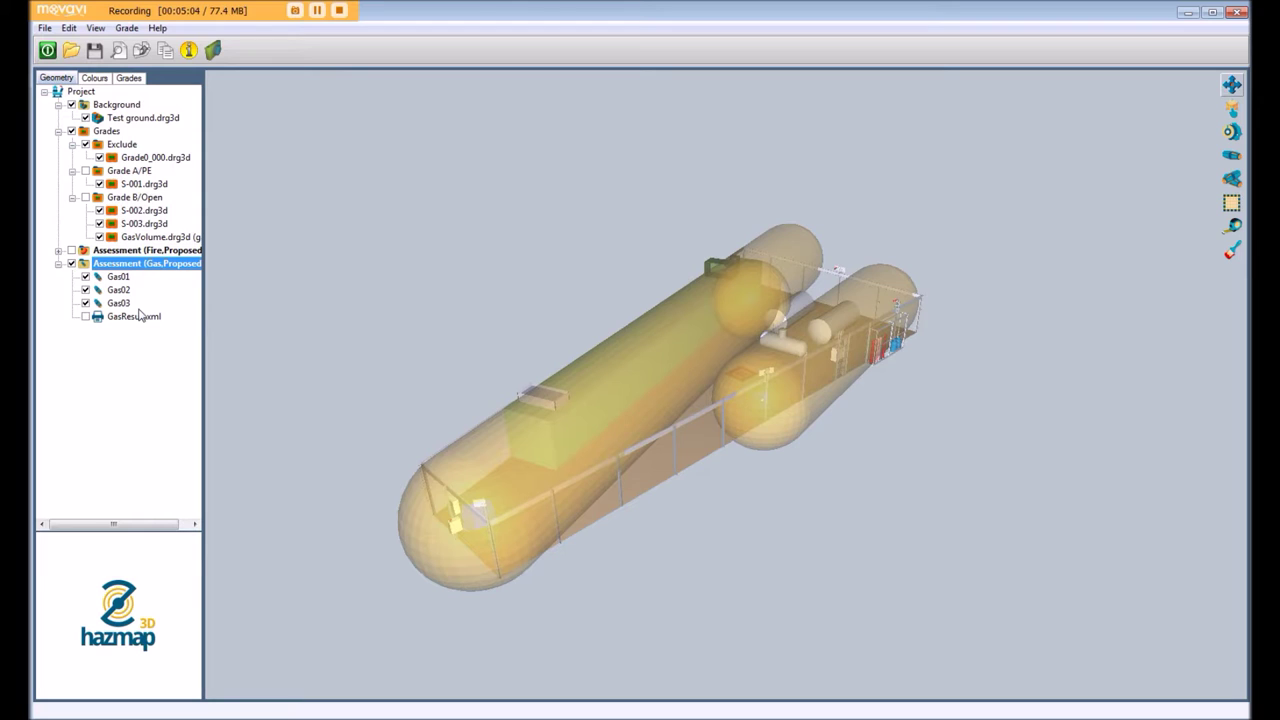
click(85, 277)
drag(554, 456, 711, 497)
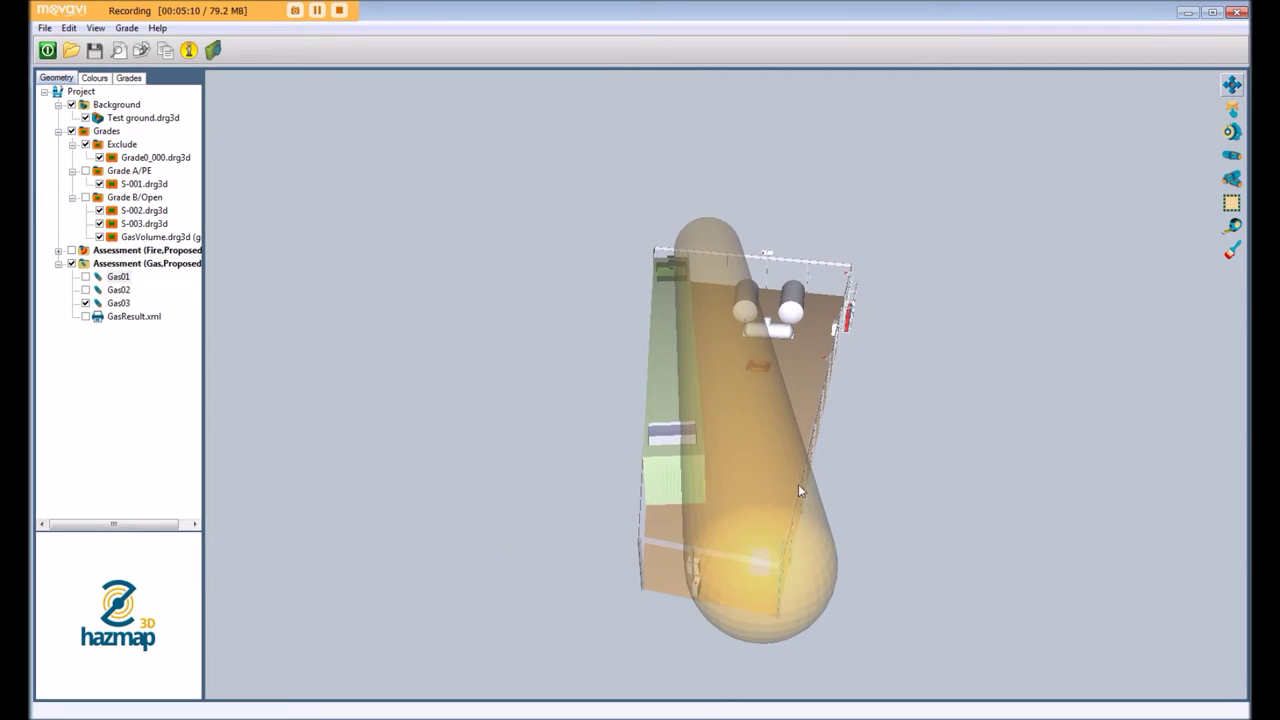
drag(800, 491, 755, 370)
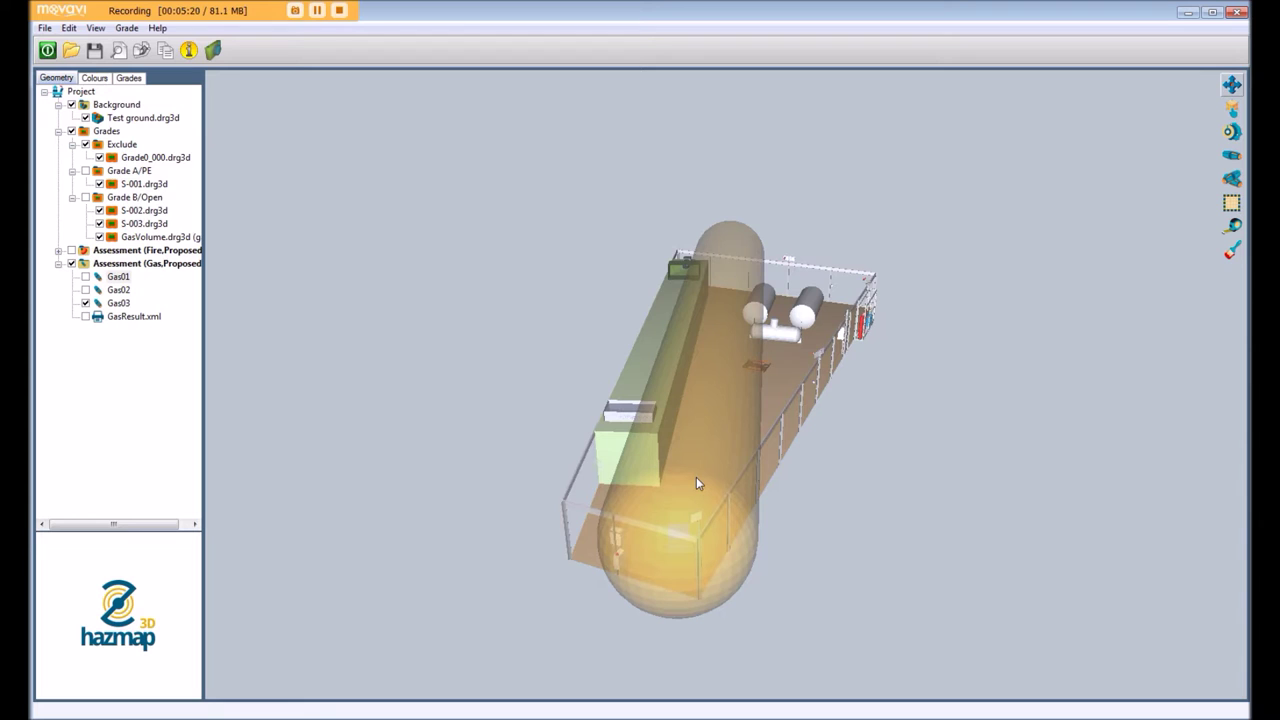
drag(696, 477, 594, 435)
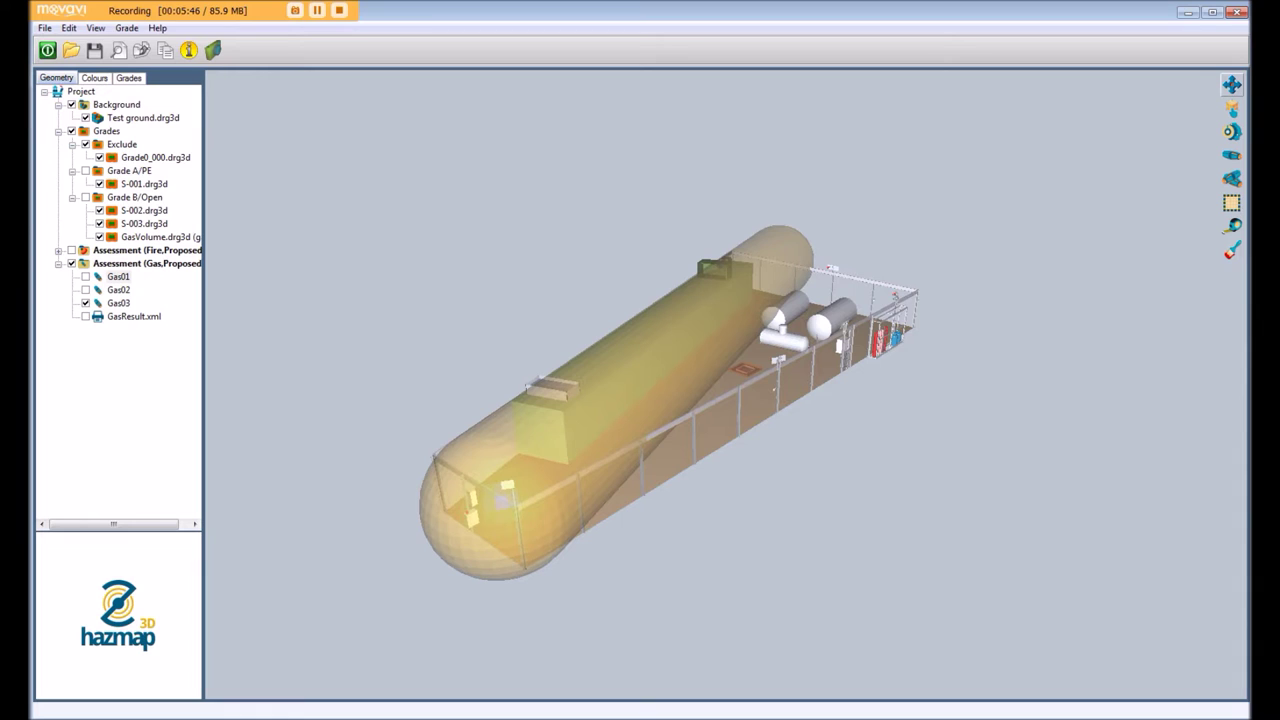
drag(423, 505, 520, 560)
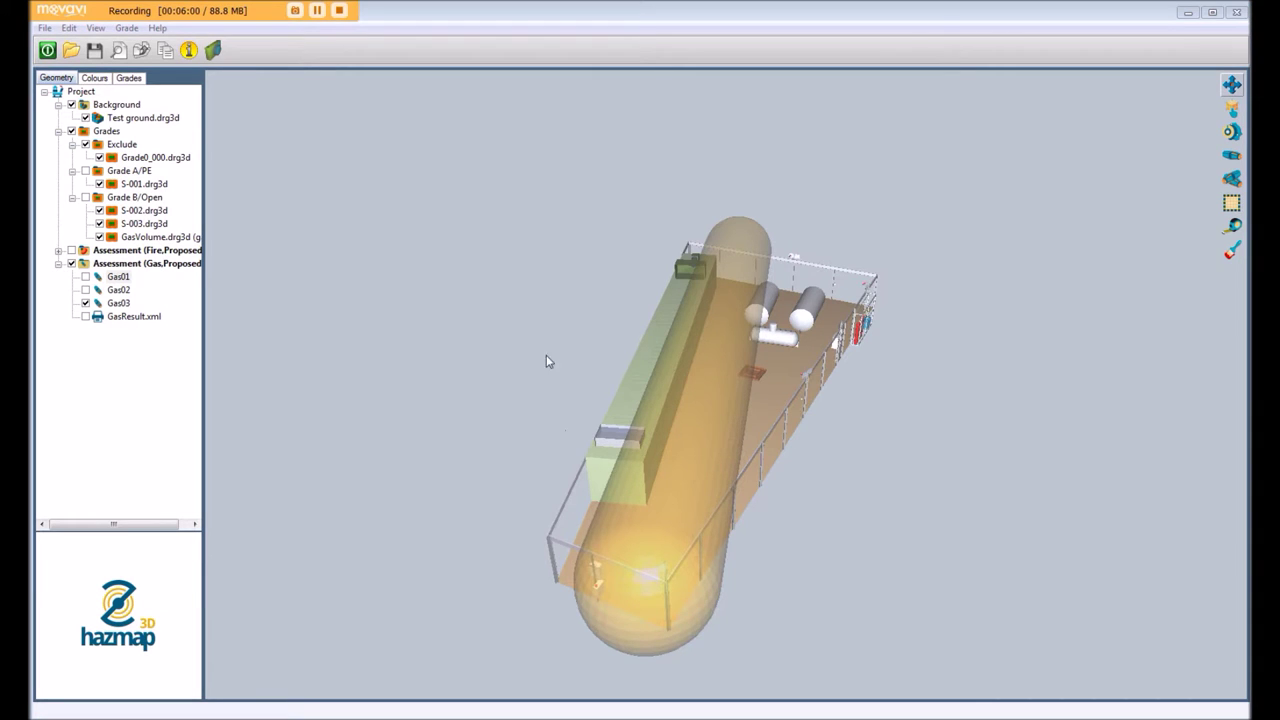
drag(518, 401, 402, 422)
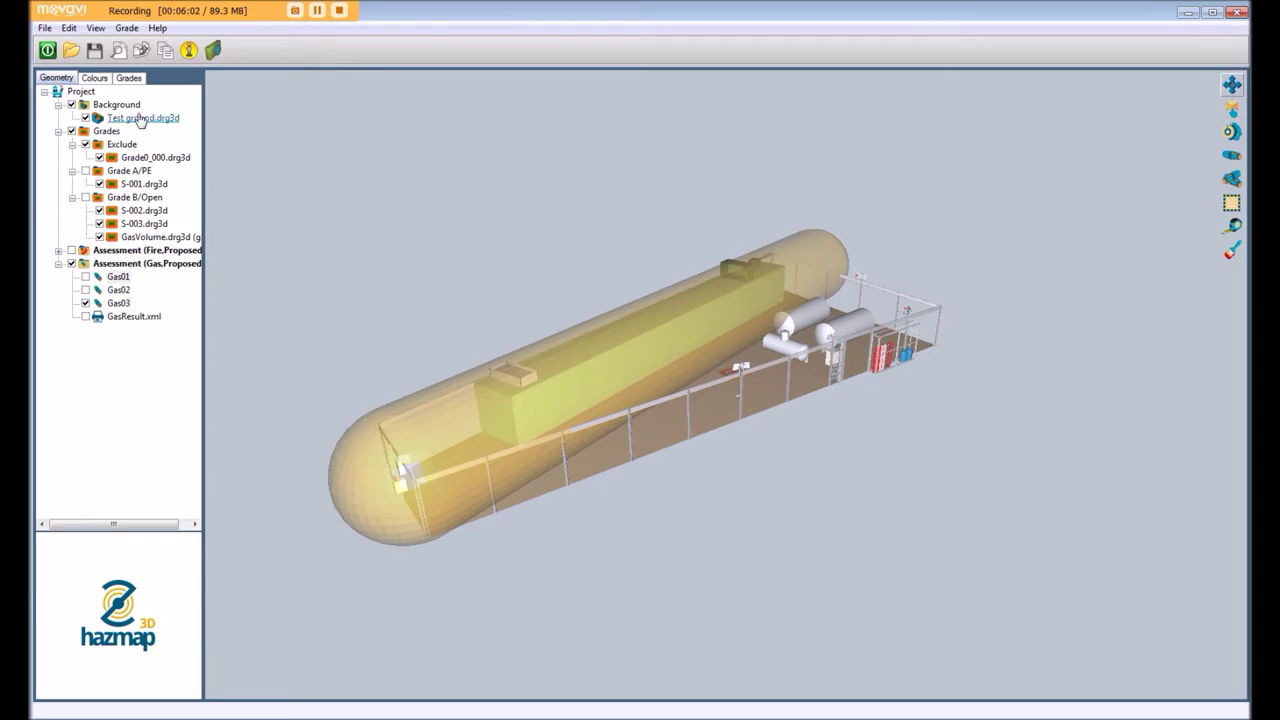
click(127, 80)
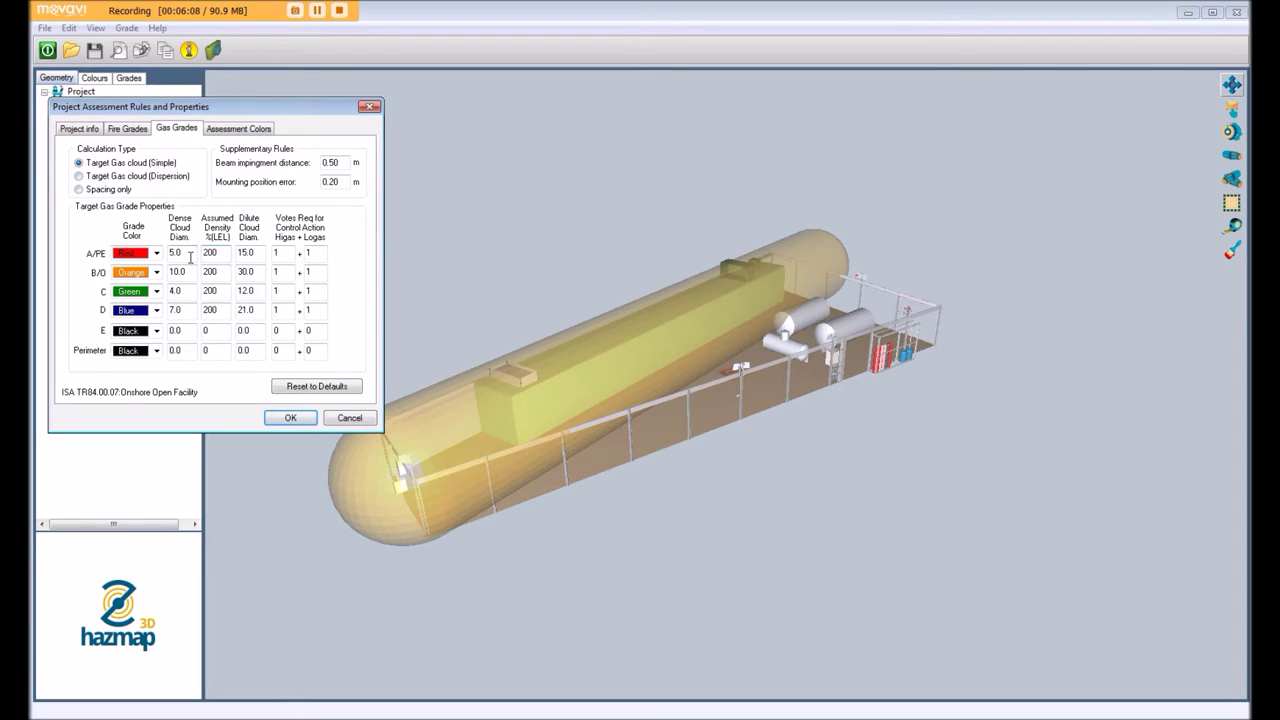
Step: Set the A/PE and B/O Logas votes to 0 and apply the gas grade rules
double_click(258, 252)
double_click(318, 252)
text(0)
double_click(310, 272)
text(0)
click(291, 418)
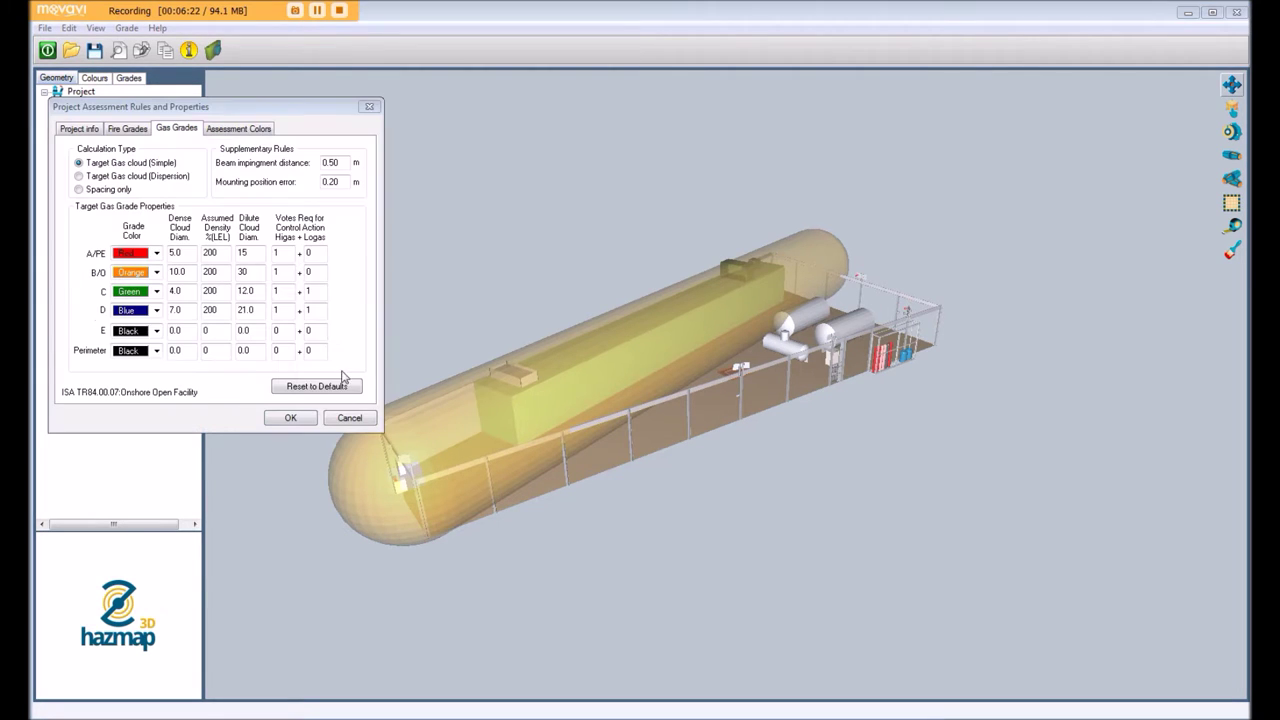
Step: Set the B/O dilute cloud diameter to 10 and A/PE to 5, then confirm
double_click(244, 272)
text(10)
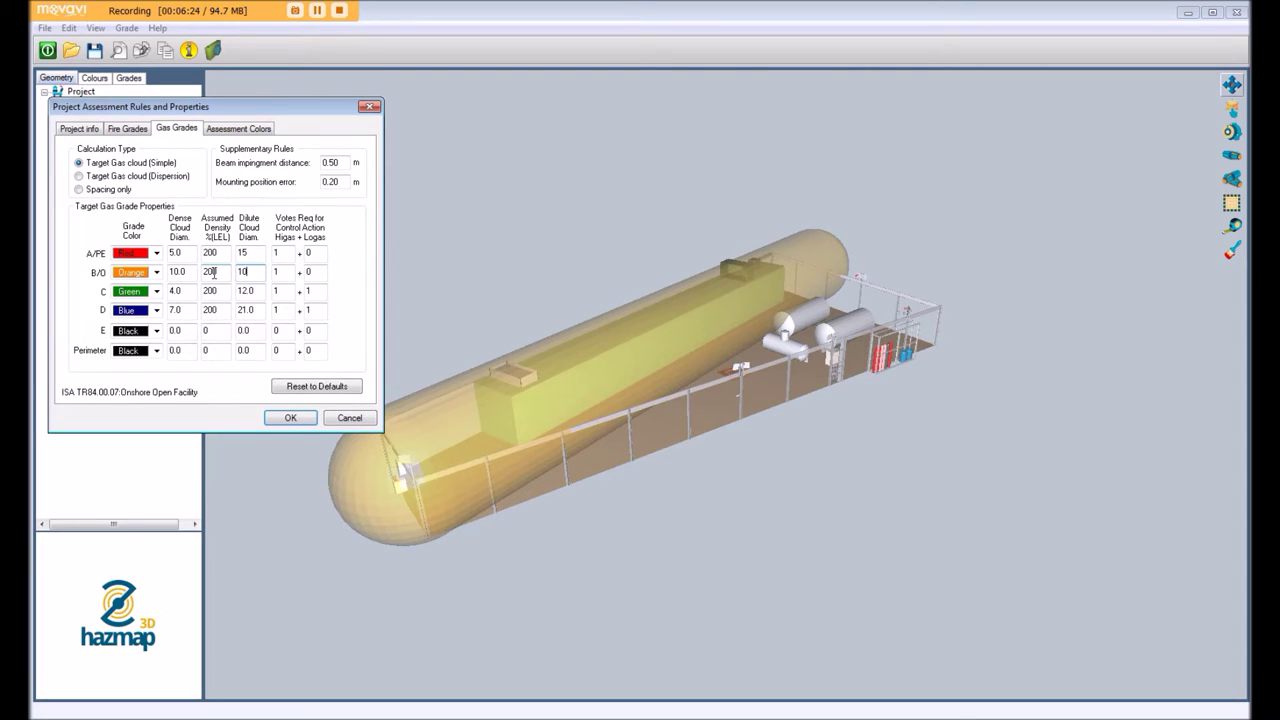
double_click(243, 253)
text(5)
click(302, 418)
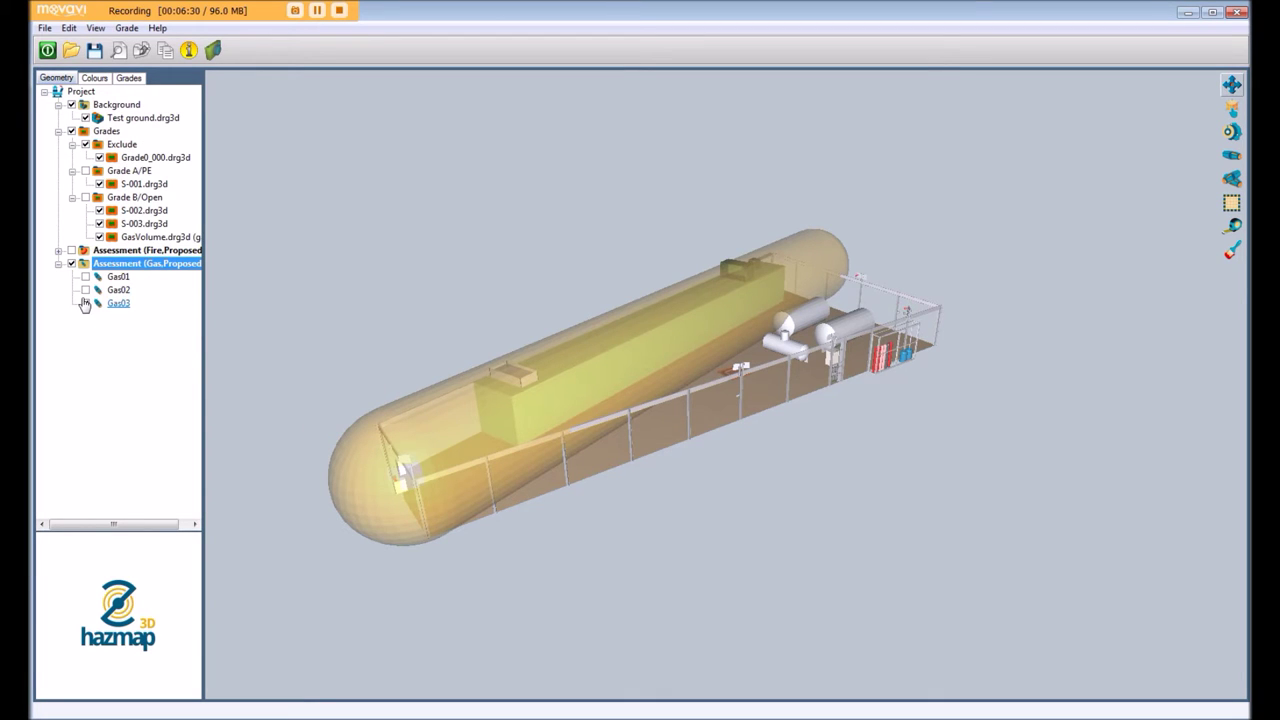
Step: Re-include the gas clouds, rerun Assessment (Gas,Proposed), and view the coverage map top-down
click(71, 263)
click(71, 263)
right_click(128, 266)
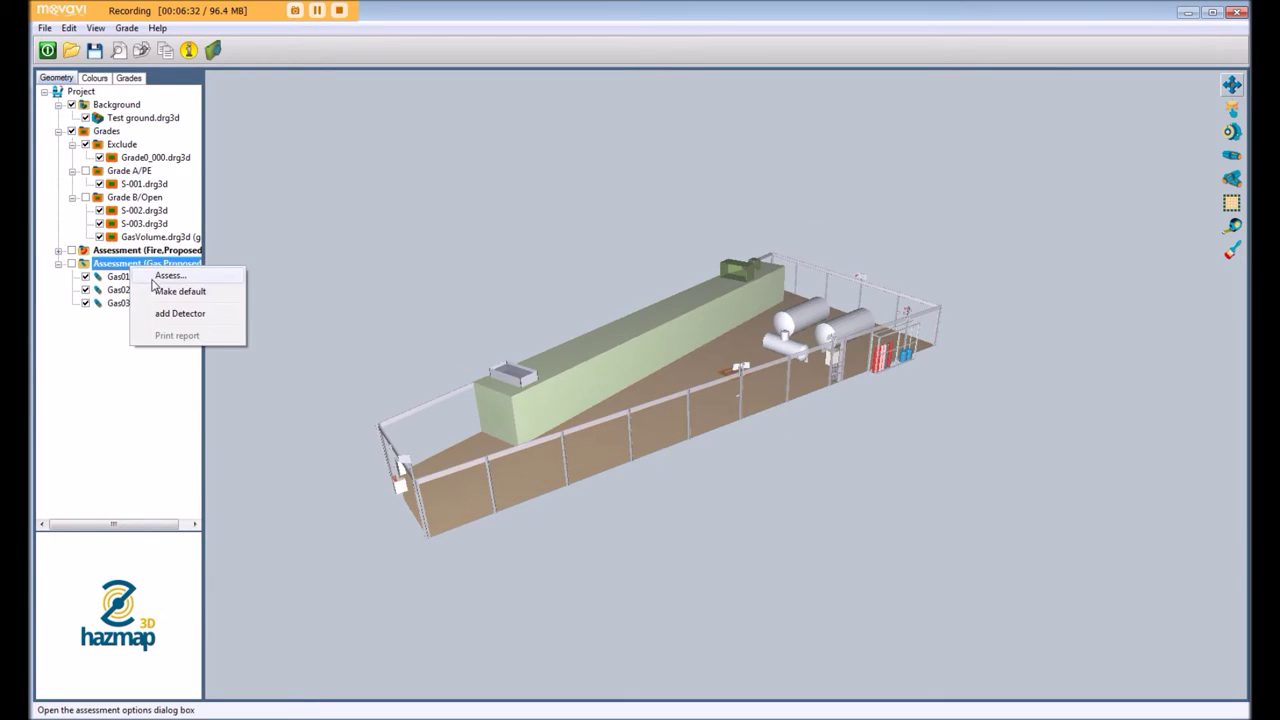
click(156, 277)
click(390, 478)
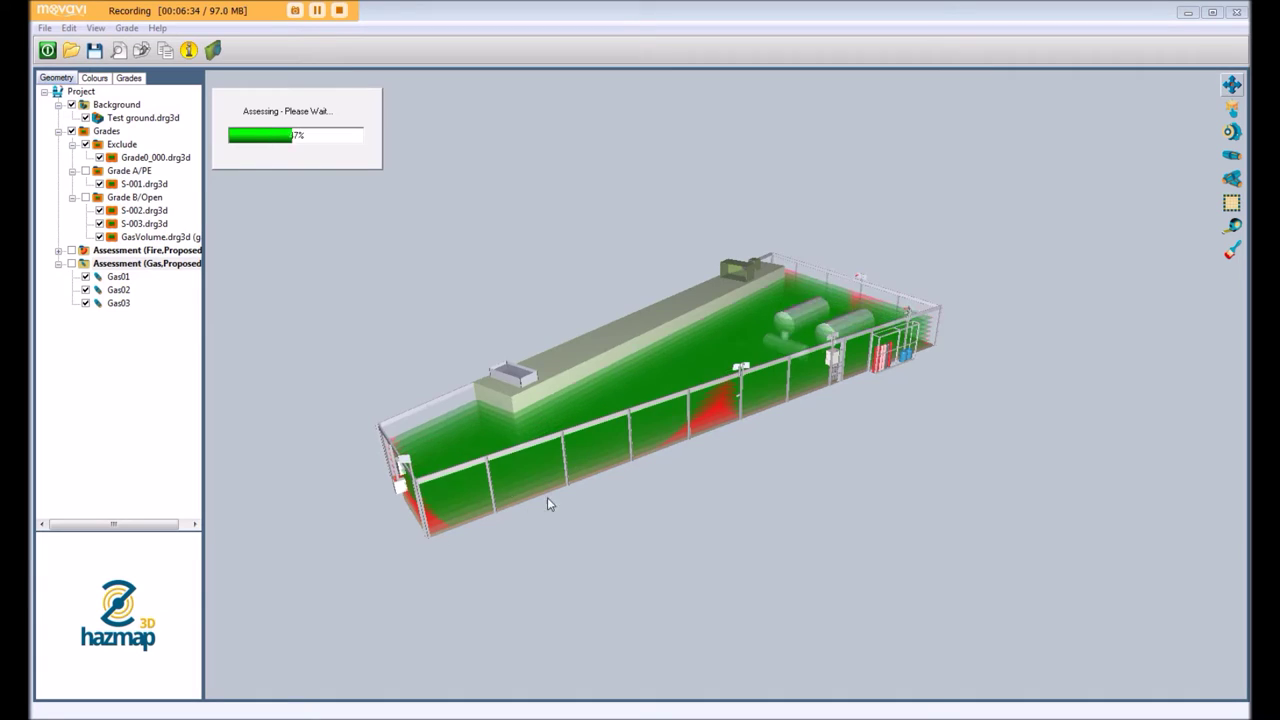
drag(547, 497, 755, 423)
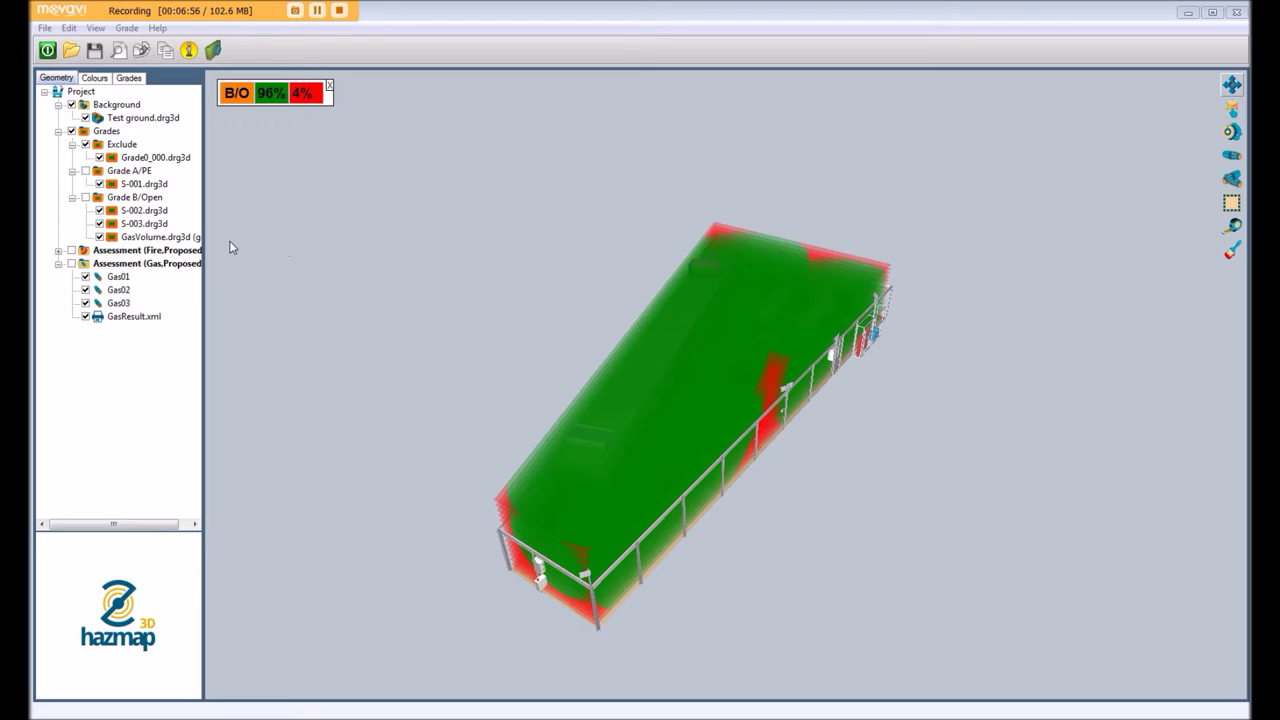
Step: In Gas Grades, set the A/PE dilute cloud diameter to 15 and B/O to 30
click(140, 82)
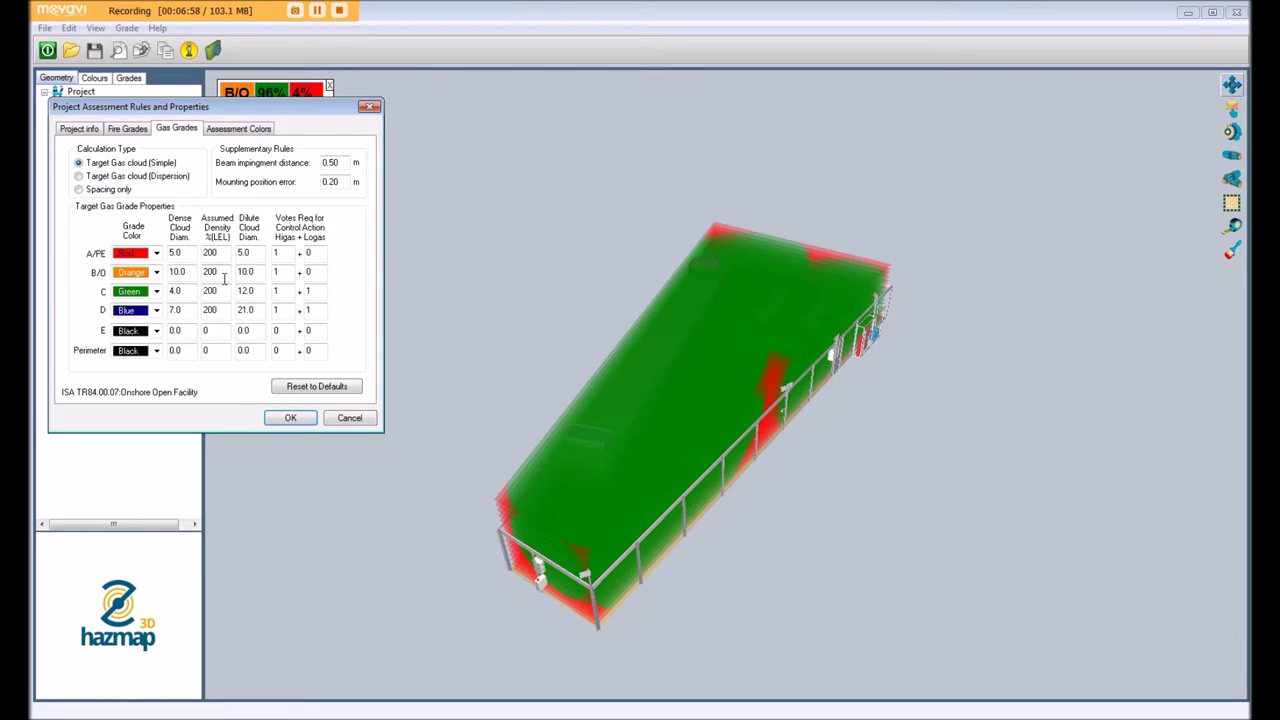
drag(256, 252, 229, 256)
text(15)
drag(264, 274, 229, 274)
text(15)
key(BackSpace)
key(BackSpace)
text(30)
Step: Raise the A/PE and B/O Logas votes to 1 and close the assessment rules
click(255, 451)
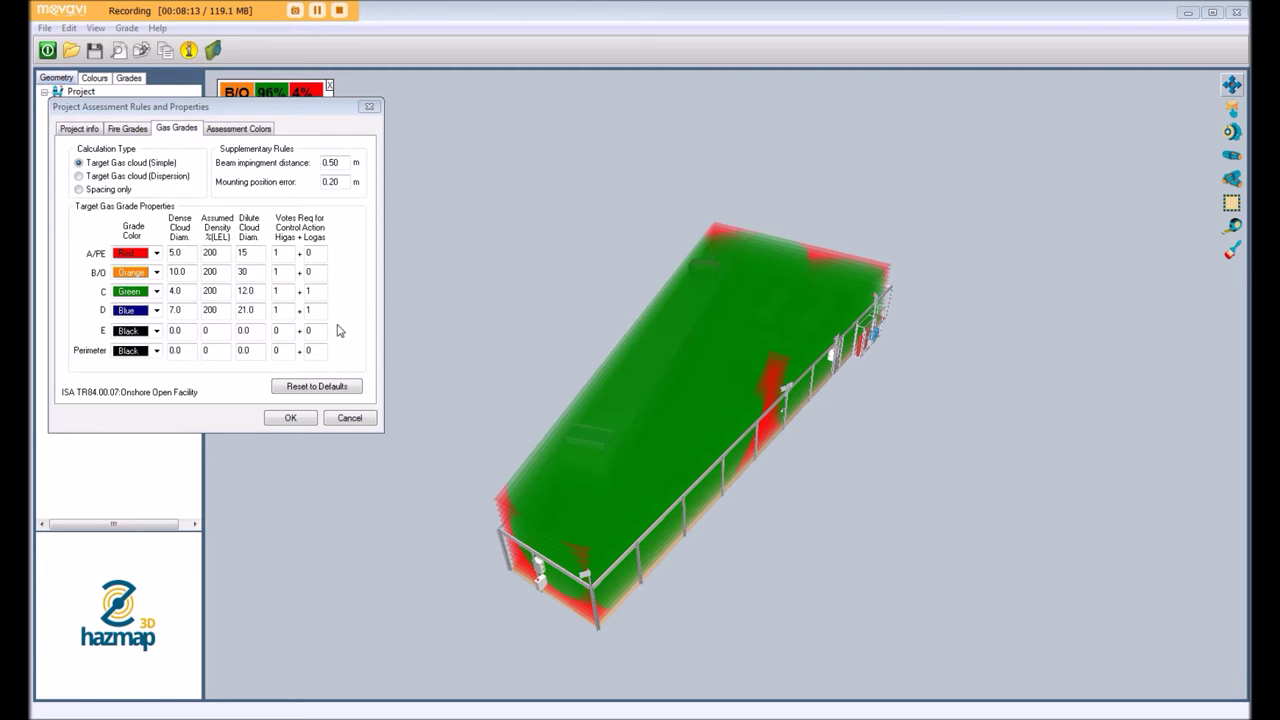
click(318, 253)
click(300, 250)
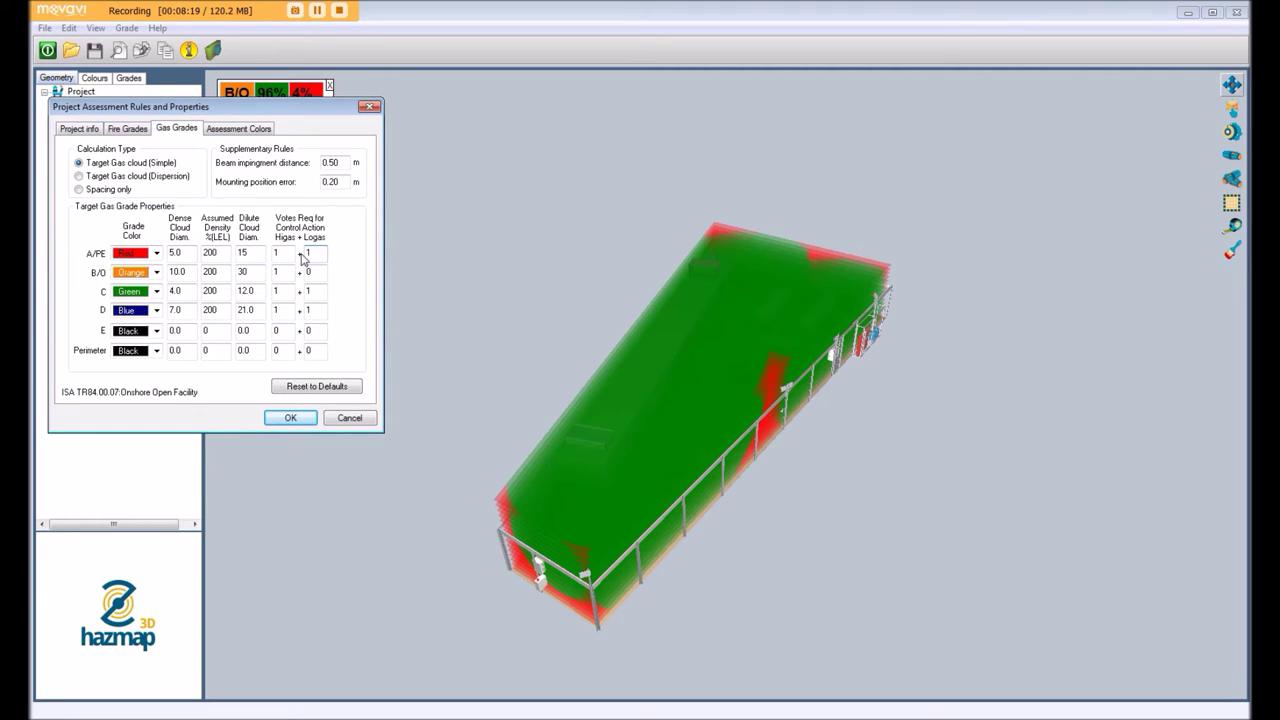
click(299, 269)
click(311, 419)
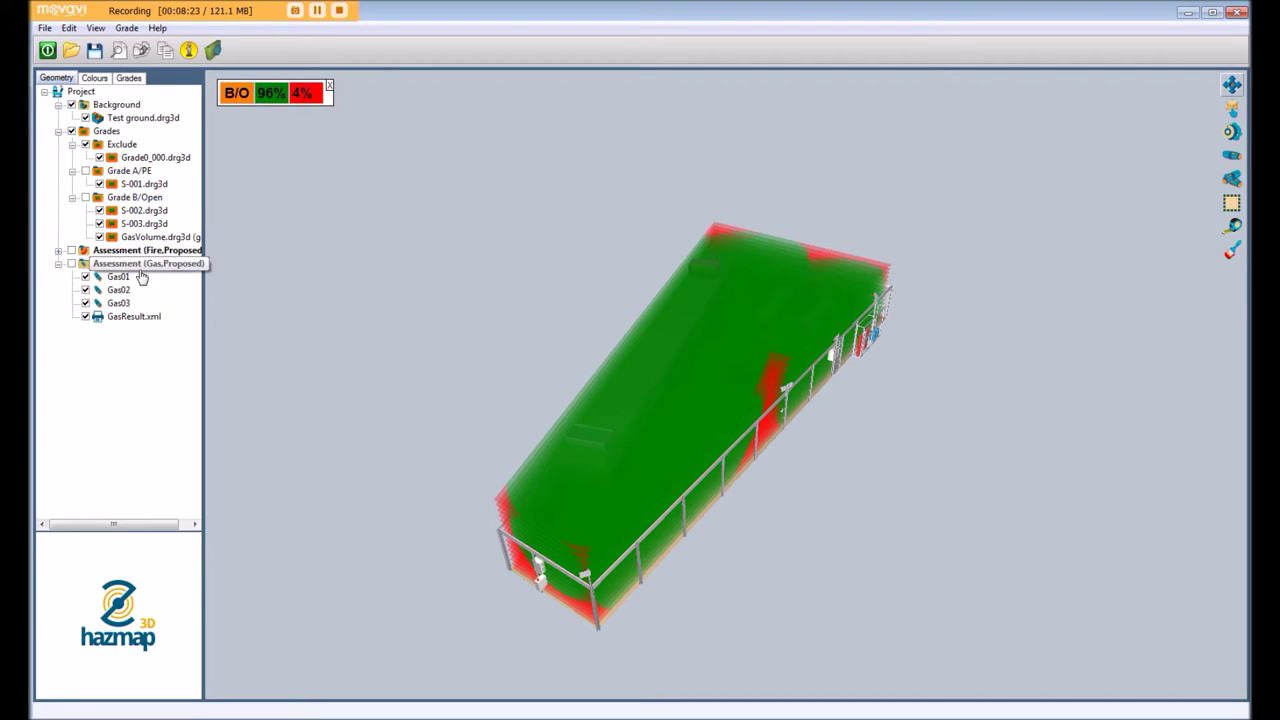
Step: Rerun the Assessment (Gas,Proposed) gas detection assessment with the one-vote rules
right_click(142, 272)
click(160, 277)
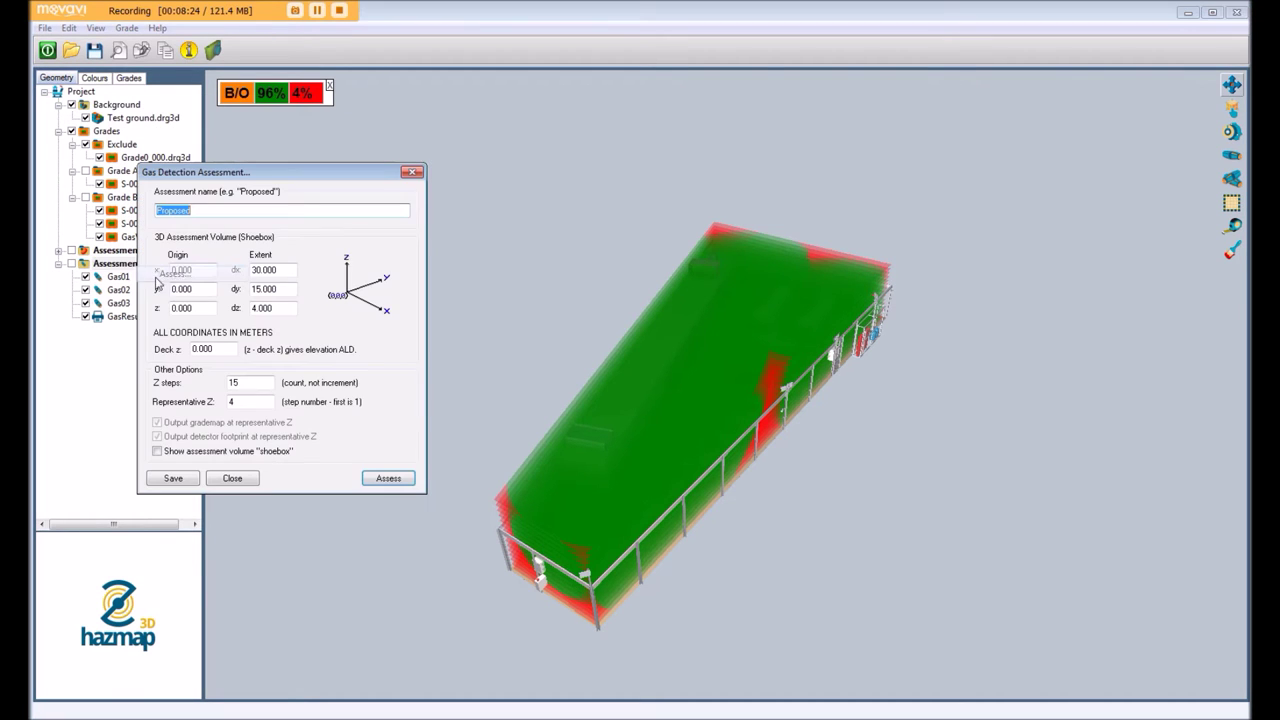
click(388, 479)
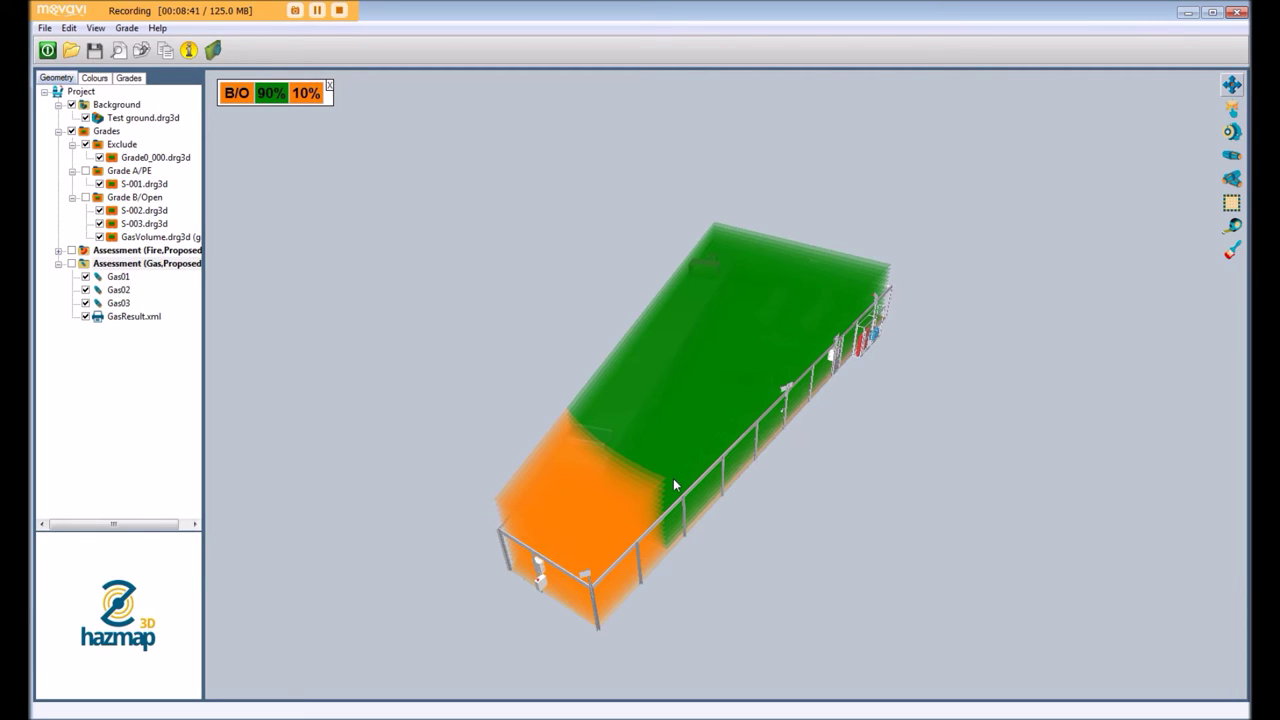
right_click(175, 266)
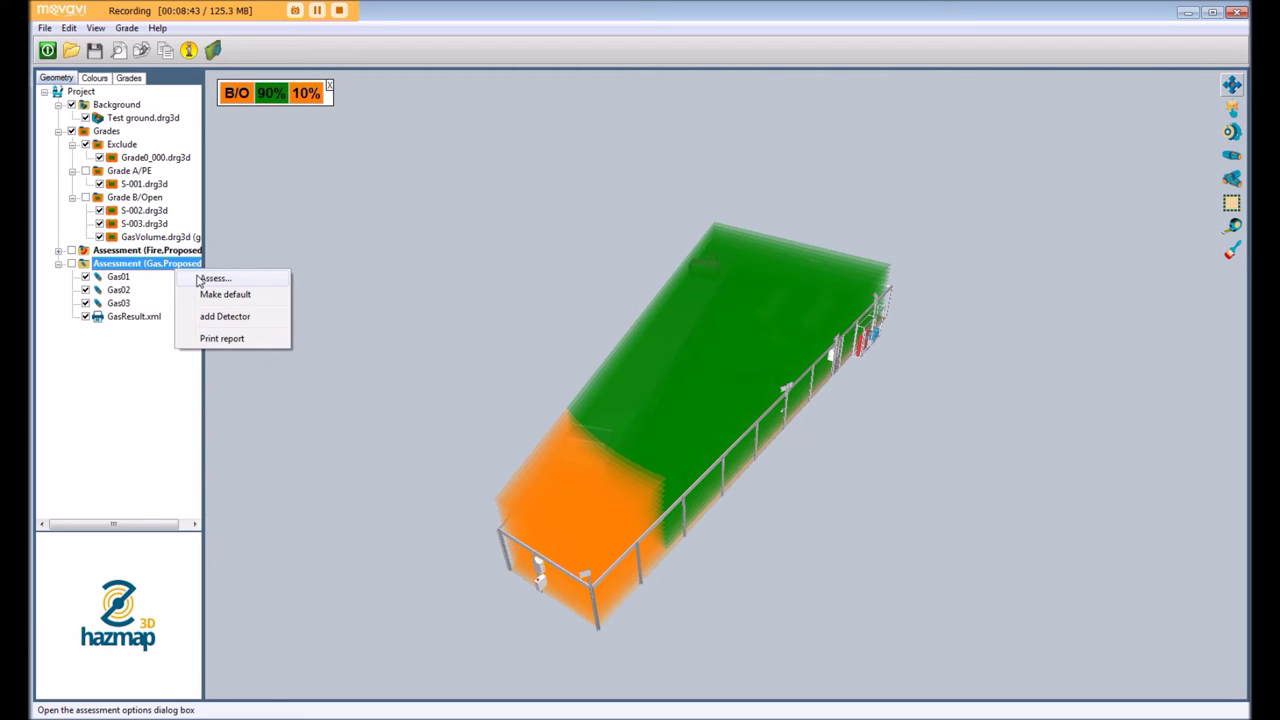
Step: Set A/PE and B/O Logas votes to 0 and Higas votes to 2, then open Assess settings
click(131, 77)
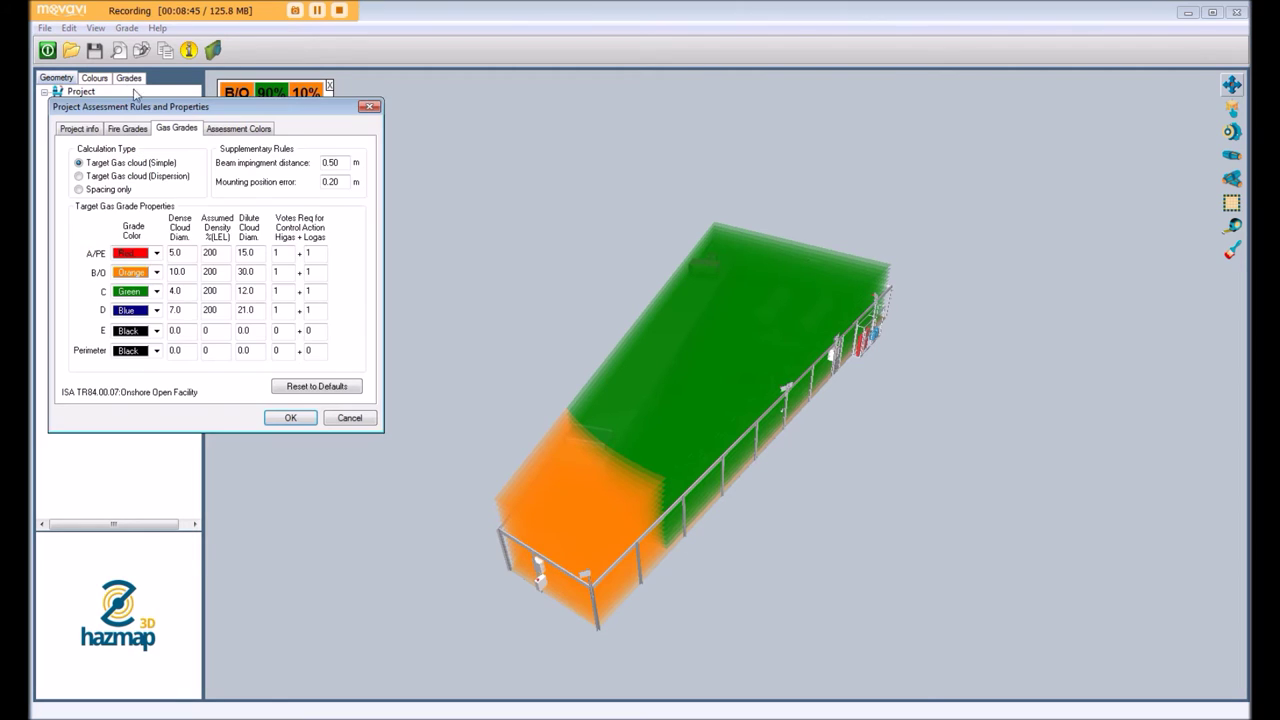
click(311, 252)
text(0)
click(316, 272)
text(0)
click(285, 252)
text(2)
click(282, 270)
text(2)
click(312, 416)
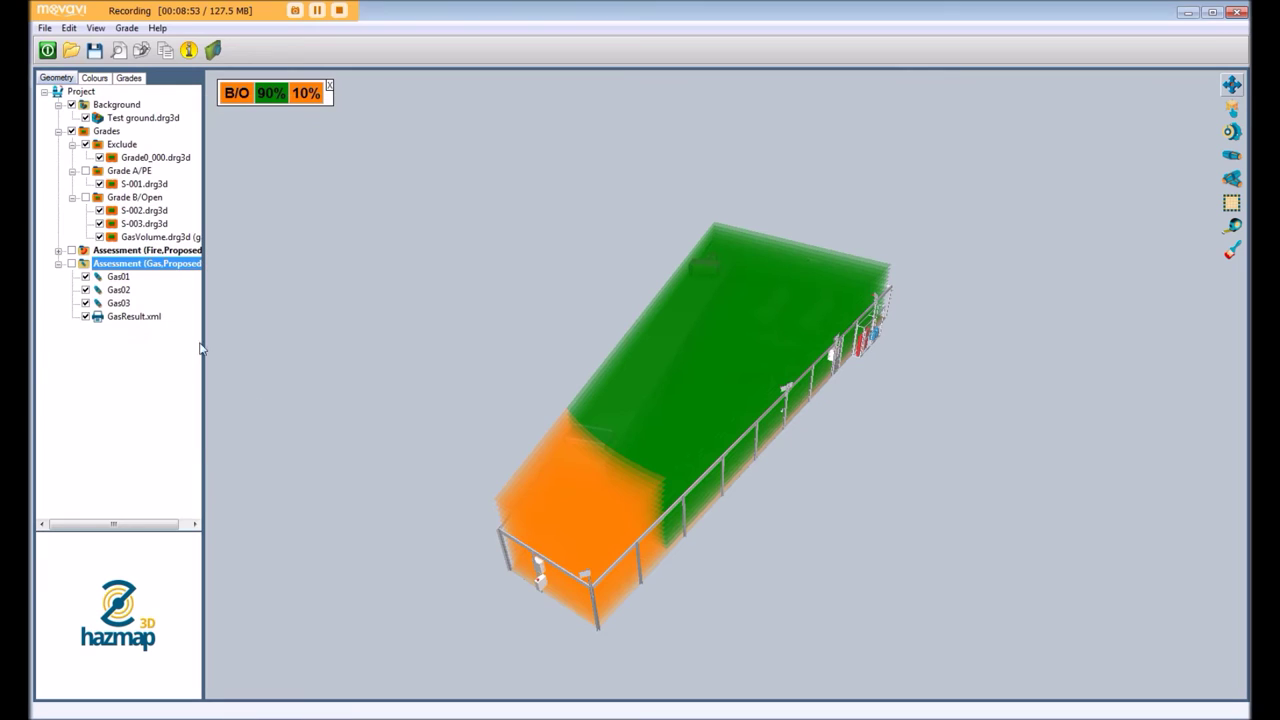
right_click(178, 264)
click(188, 272)
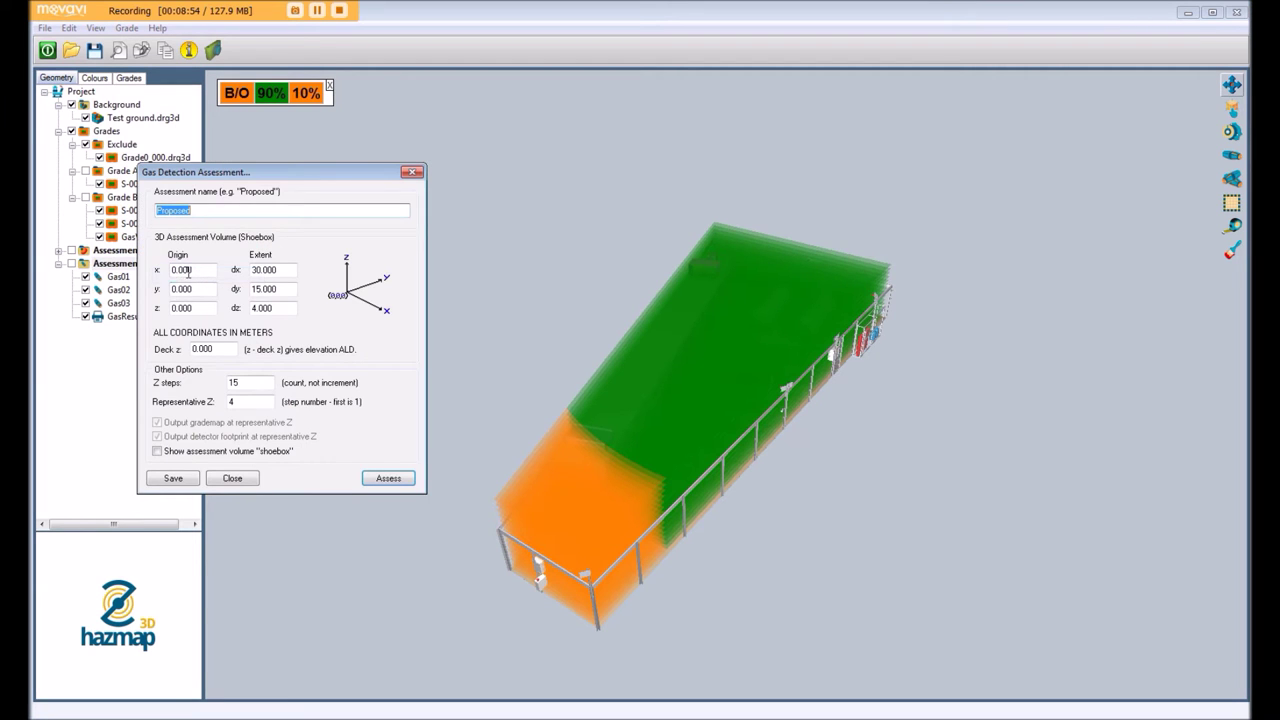
Step: Run the two-vote assessment and orbit to inspect the 62% versus 38% B/O coverage
click(388, 478)
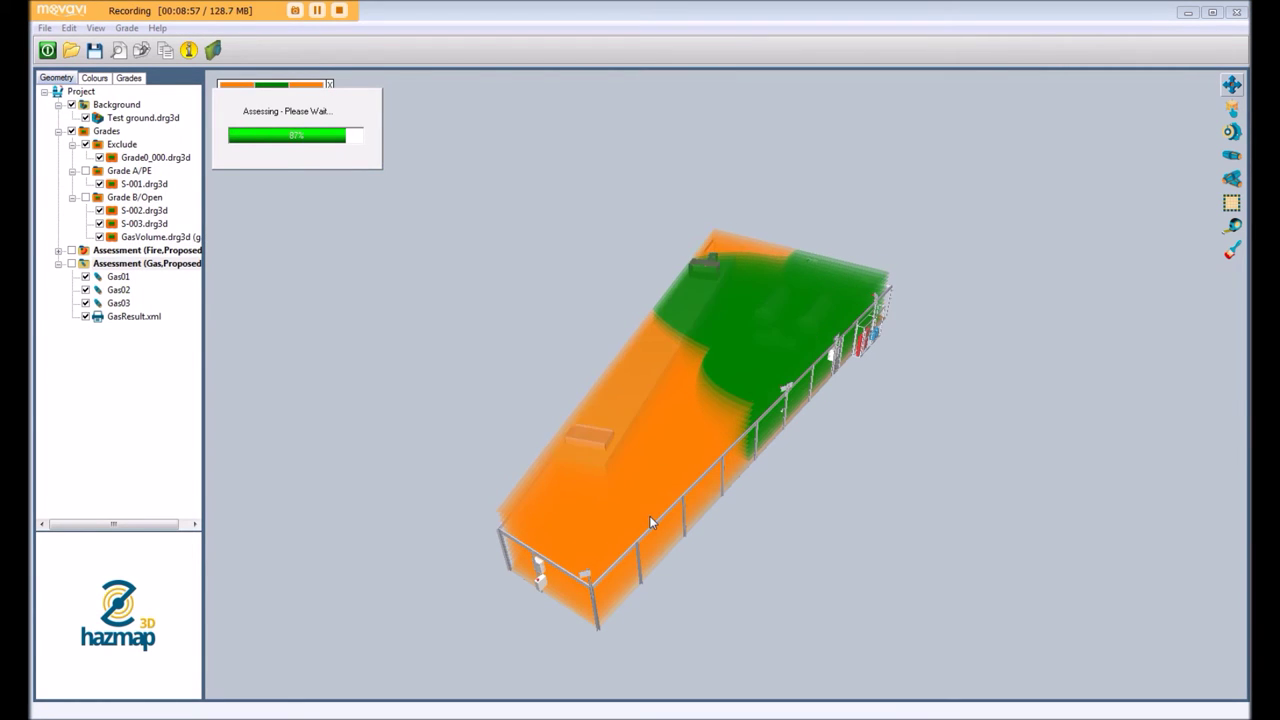
drag(647, 343, 694, 398)
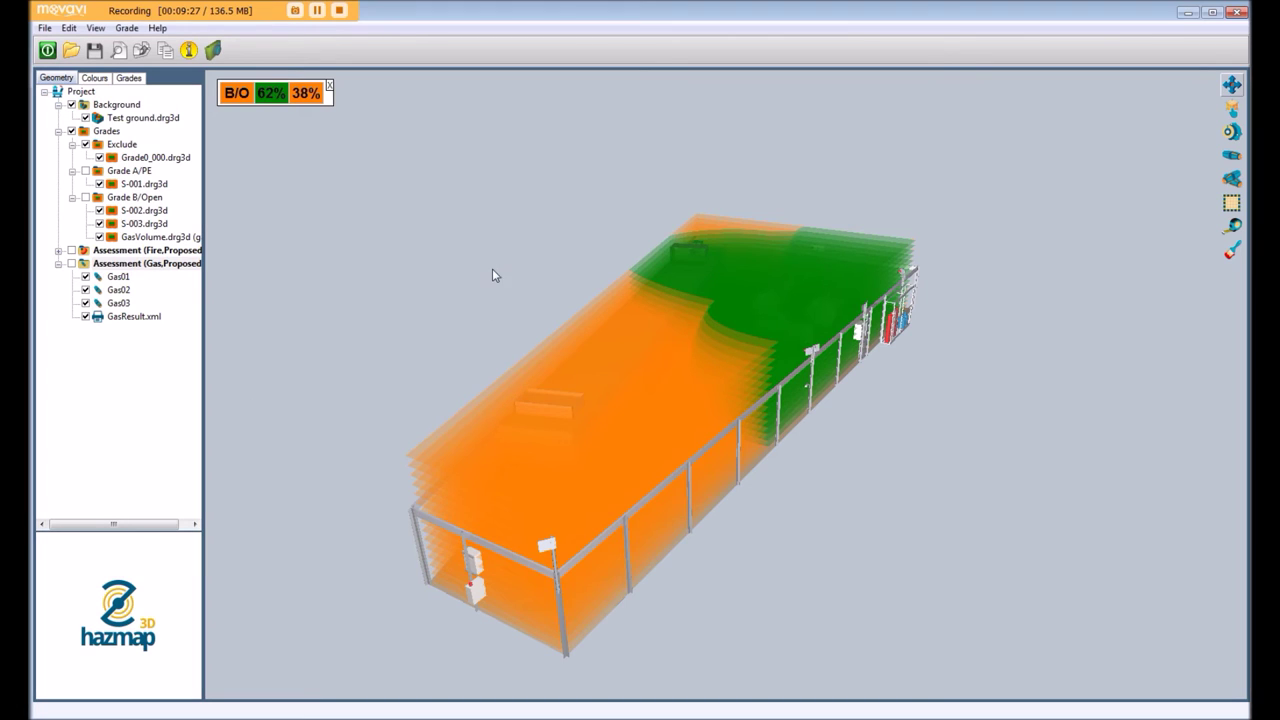
click(131, 80)
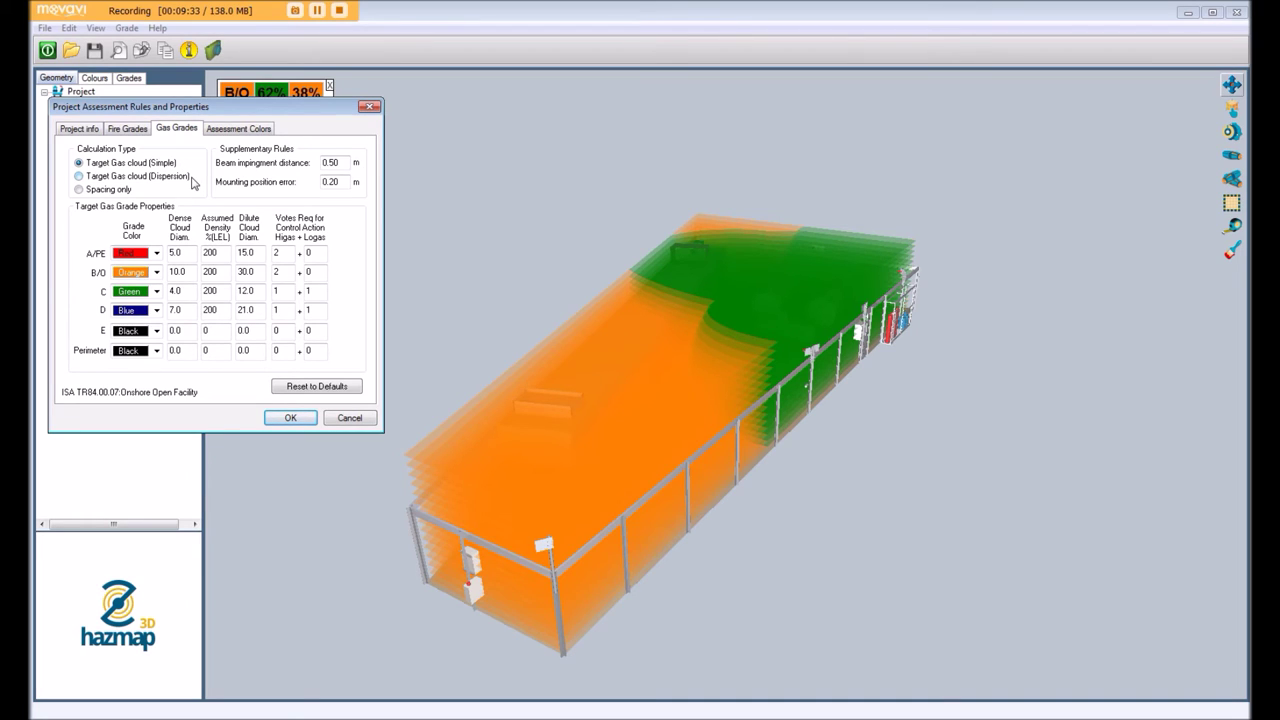
Step: Use Spacing only, give B/O dilute diameter 10 and one Higas vote, and rerun the assessment
click(106, 191)
click(262, 271)
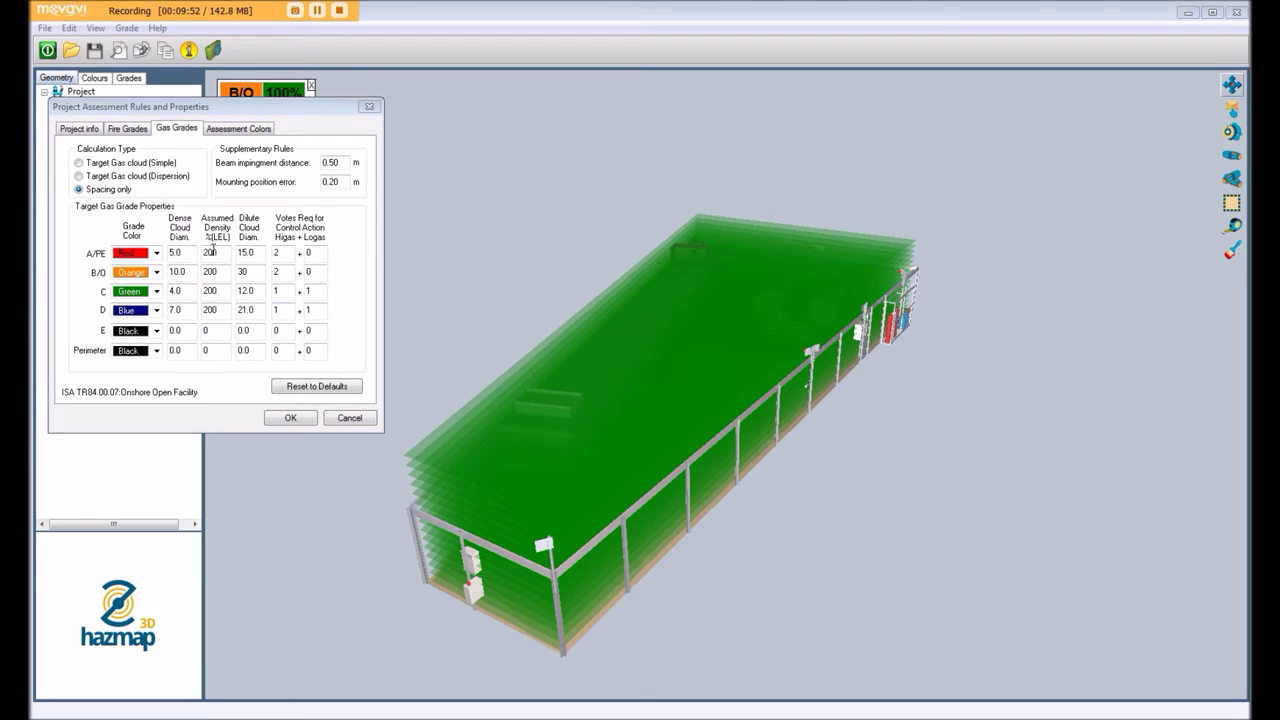
double_click(250, 271)
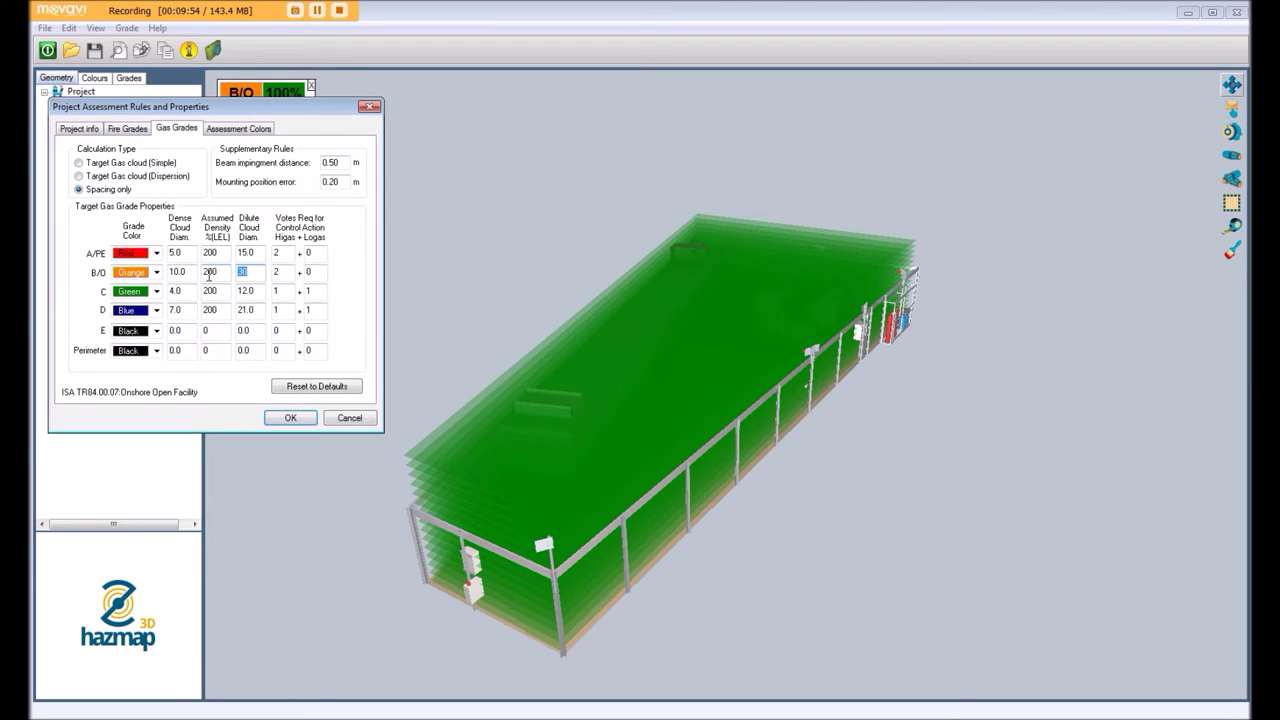
text(10)
double_click(284, 274)
text(1)
click(290, 417)
right_click(136, 251)
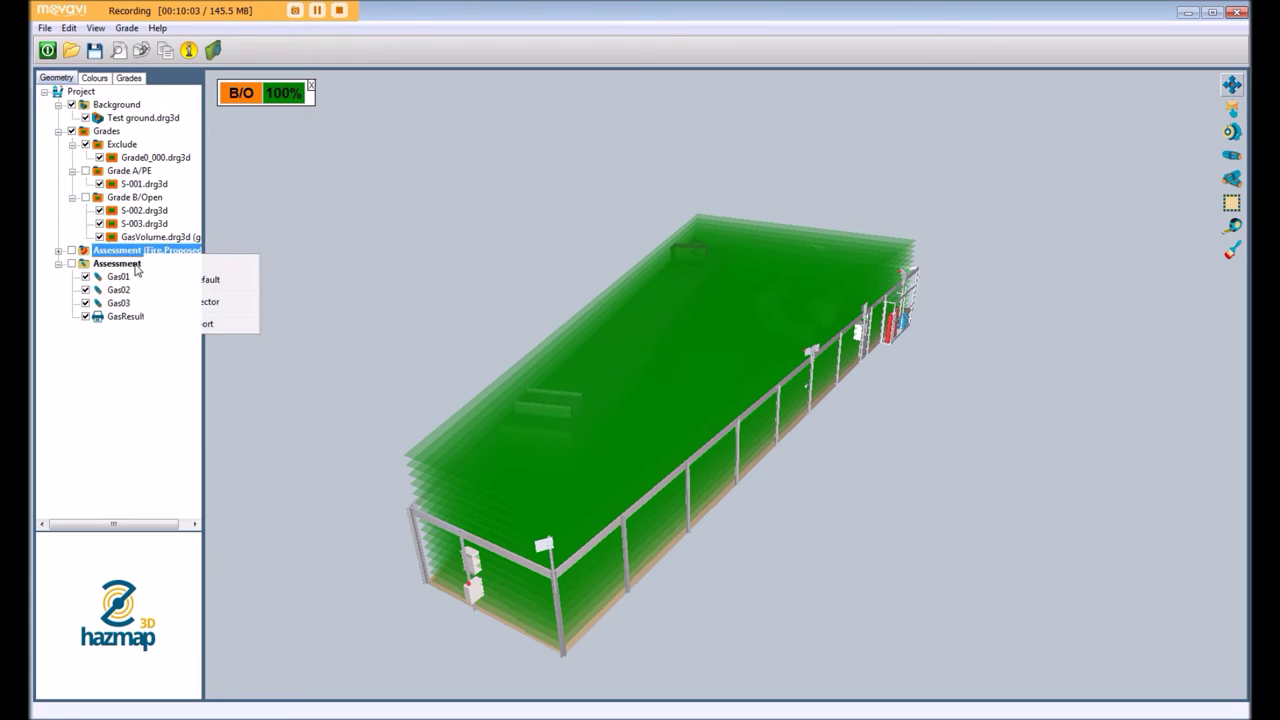
click(390, 479)
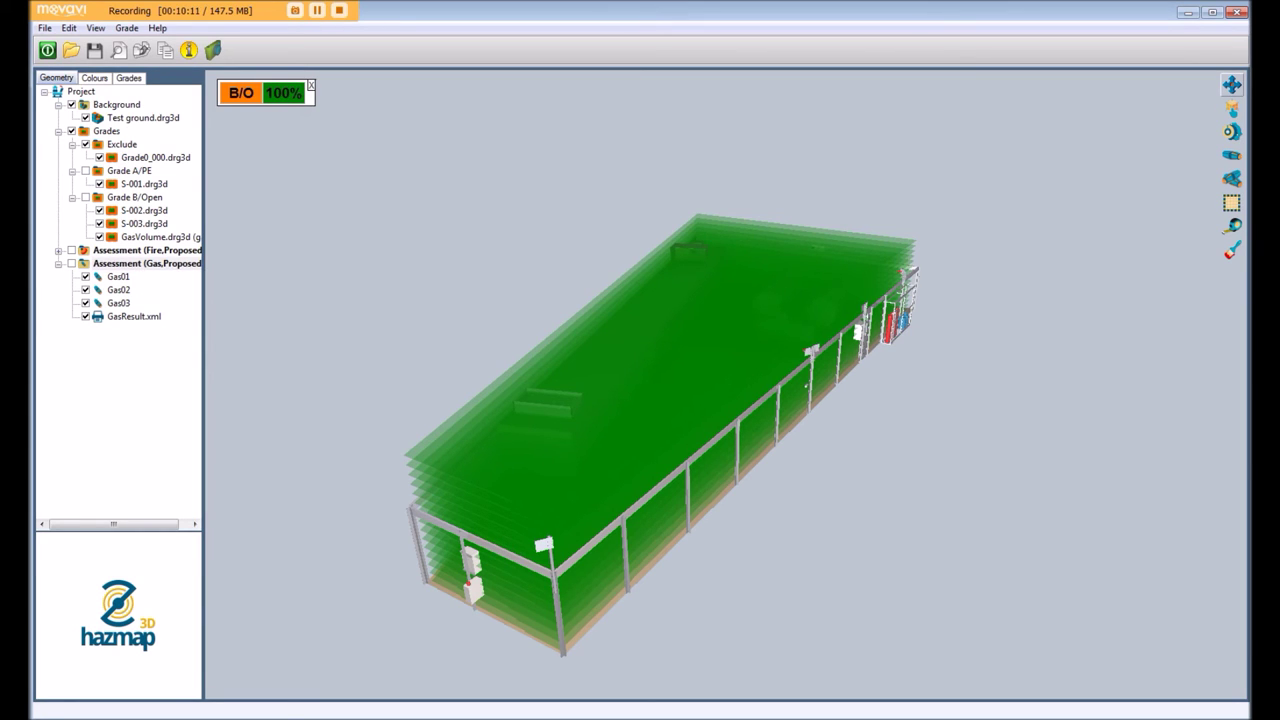
Step: Set the B/O dense and dilute cloud diameters to 5 and apply the gas rules
click(136, 82)
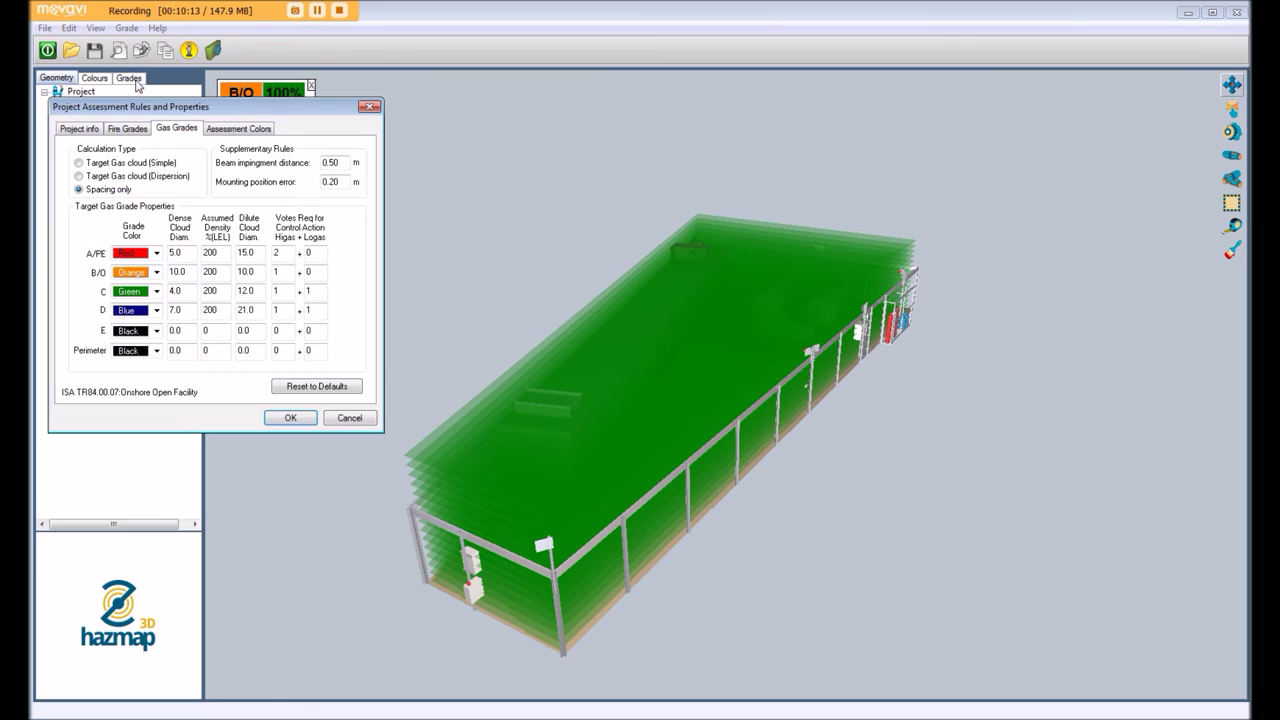
double_click(186, 274)
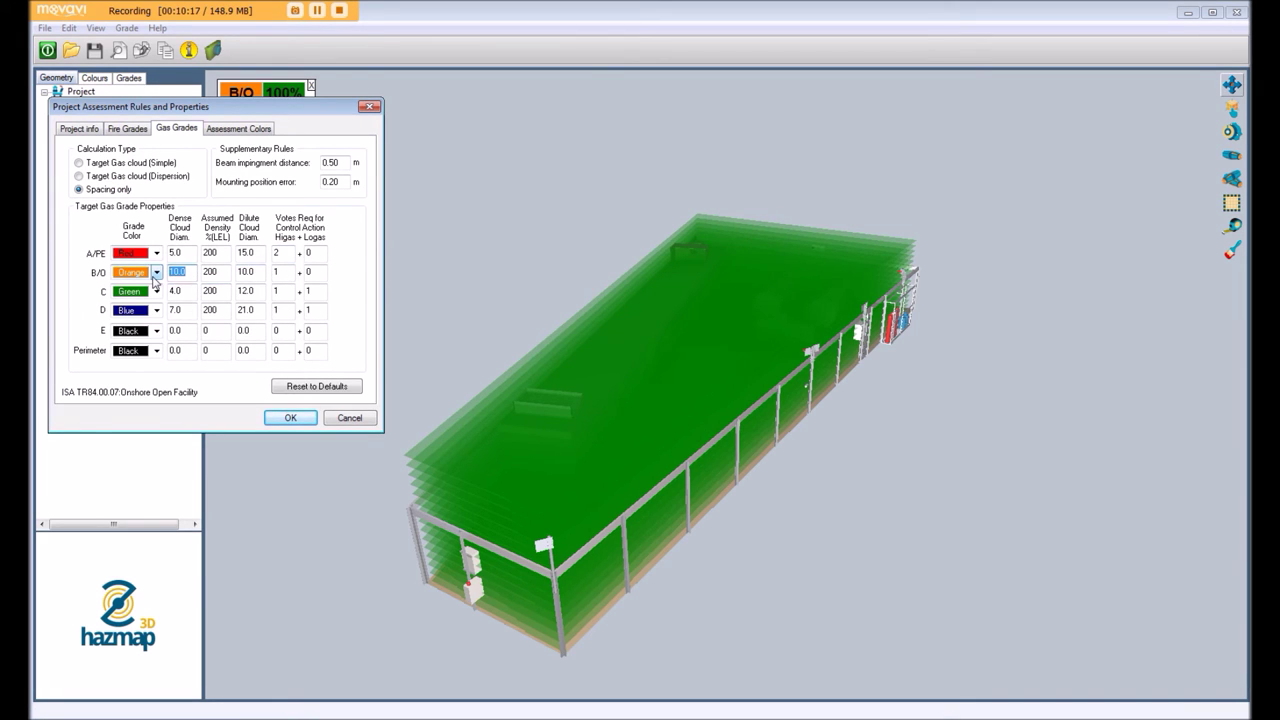
text(5)
double_click(257, 271)
text(5)
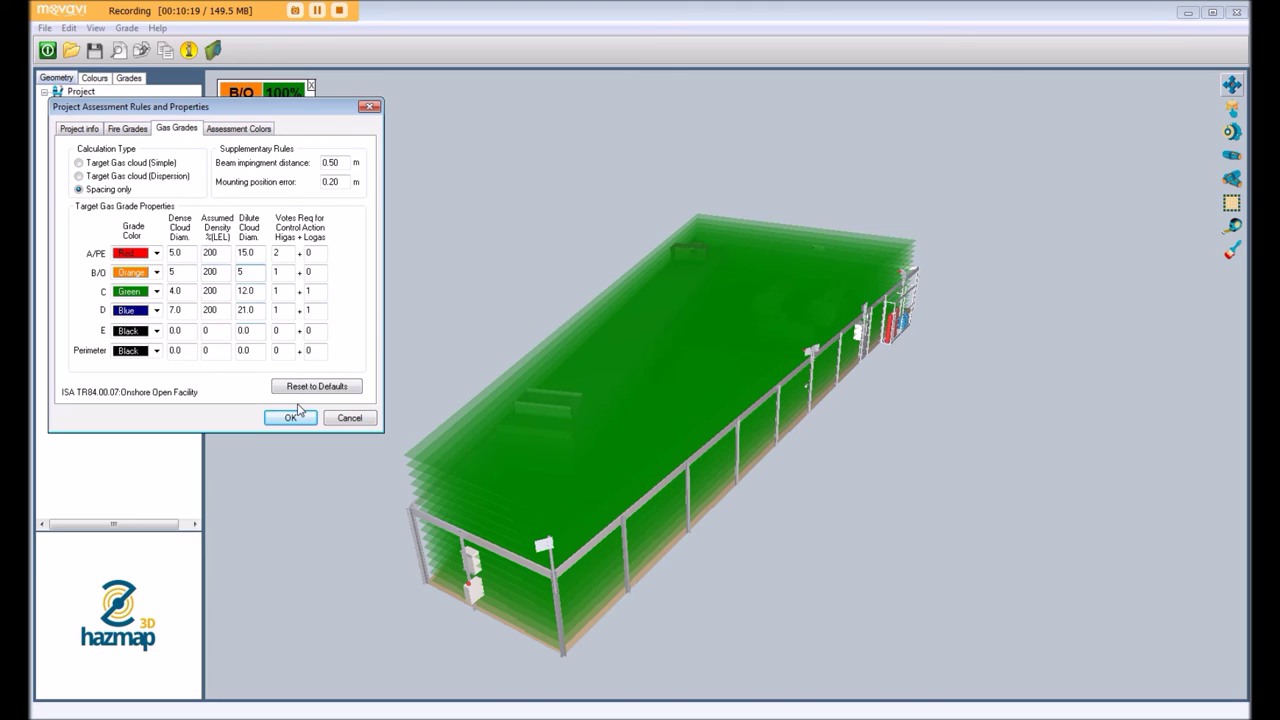
click(305, 422)
right_click(171, 266)
Step: Run the spacing-only assessment and orbit to inspect the 82% green and 18% red B/O zones
click(211, 271)
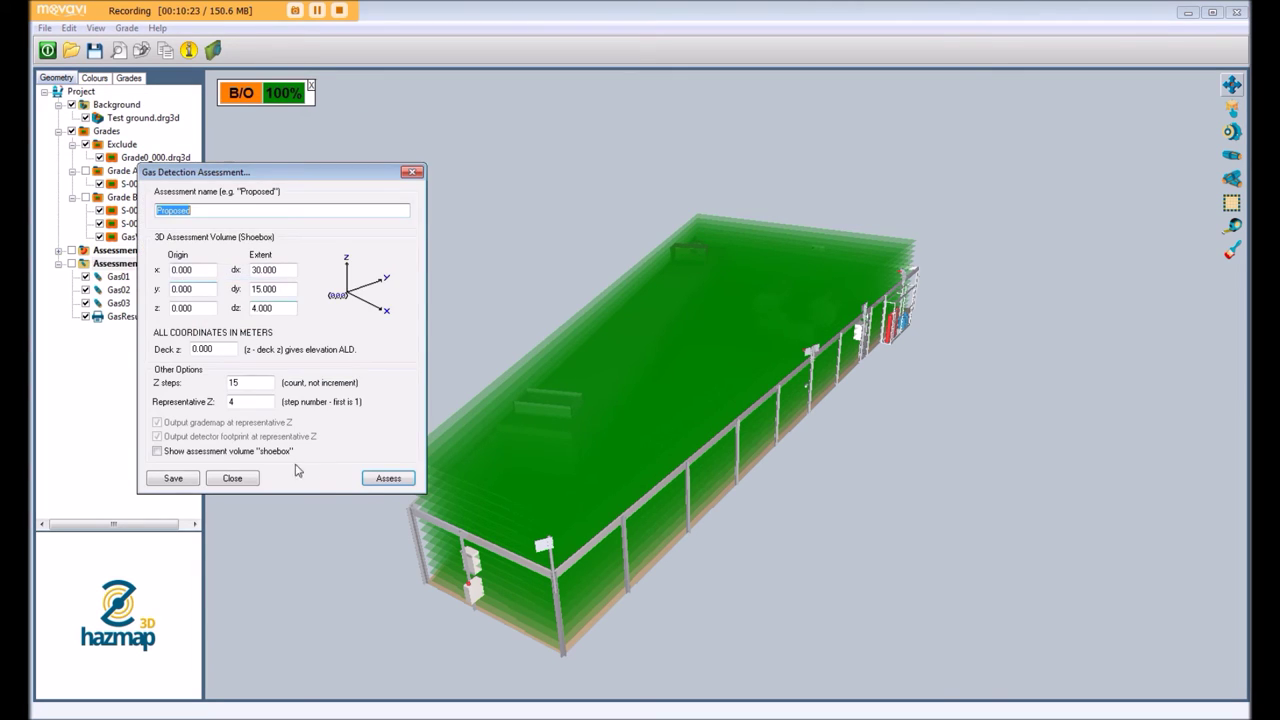
click(382, 478)
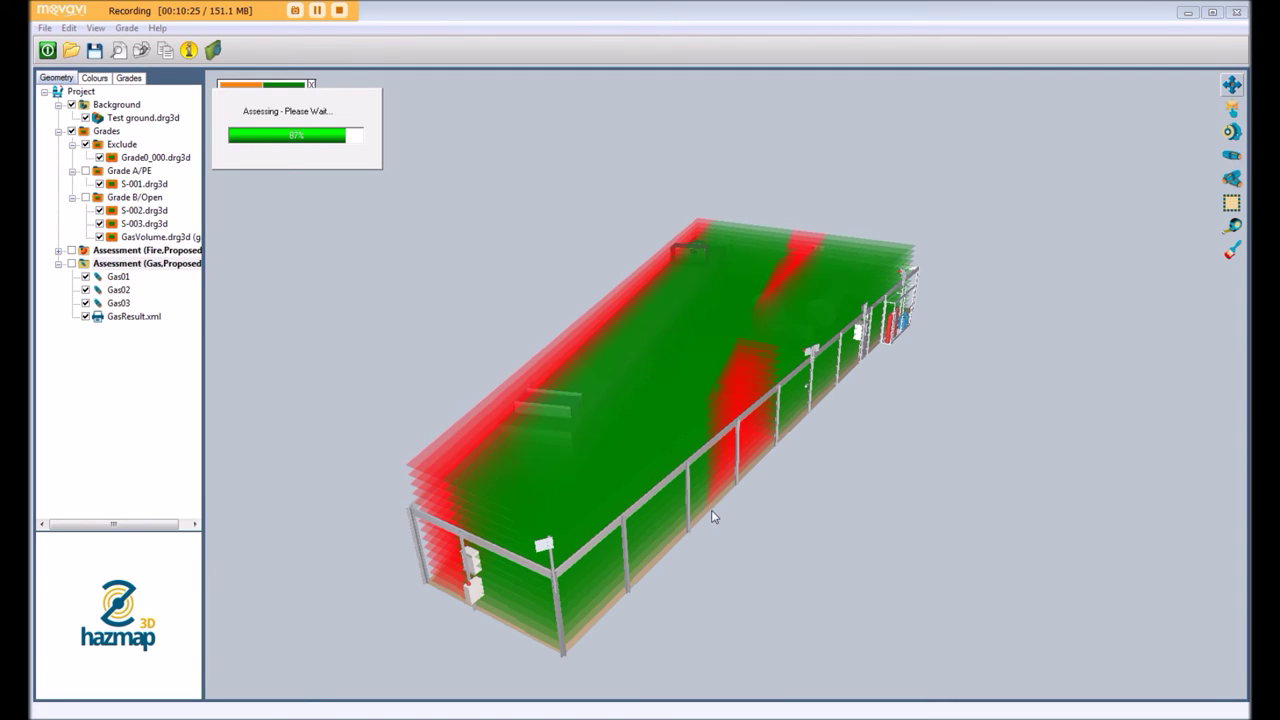
drag(713, 516, 586, 457)
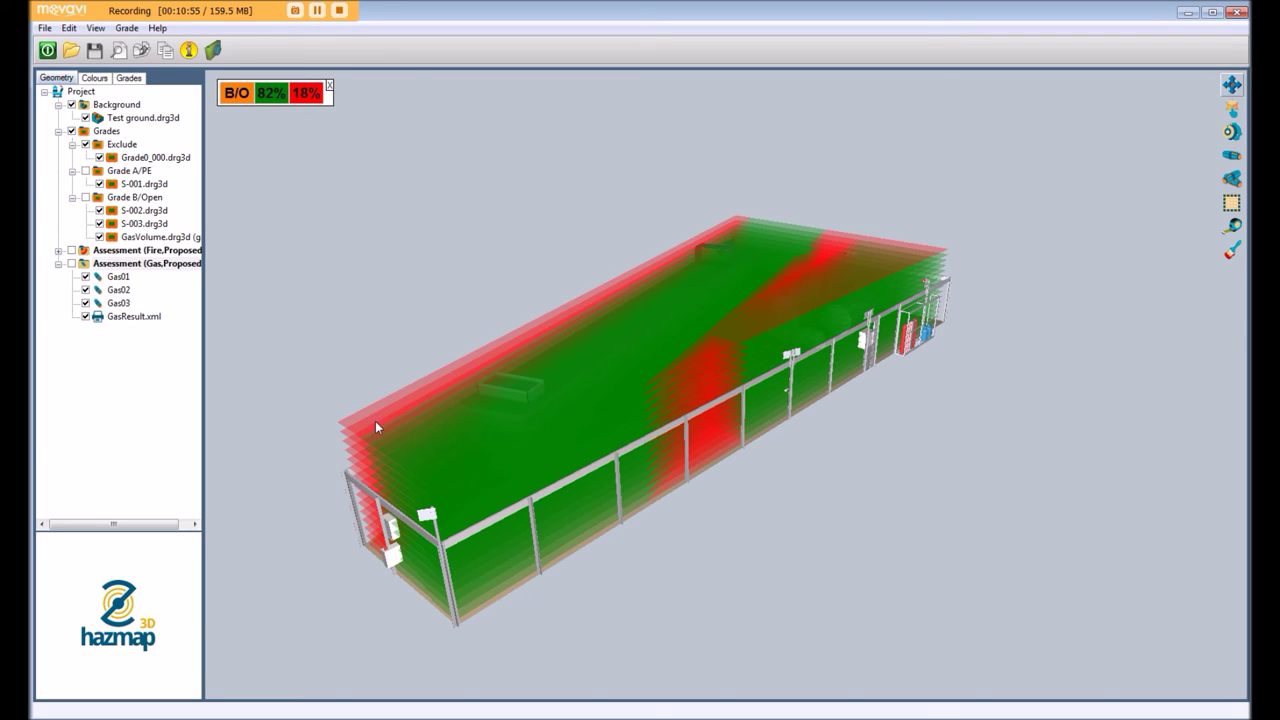
drag(375, 421, 529, 481)
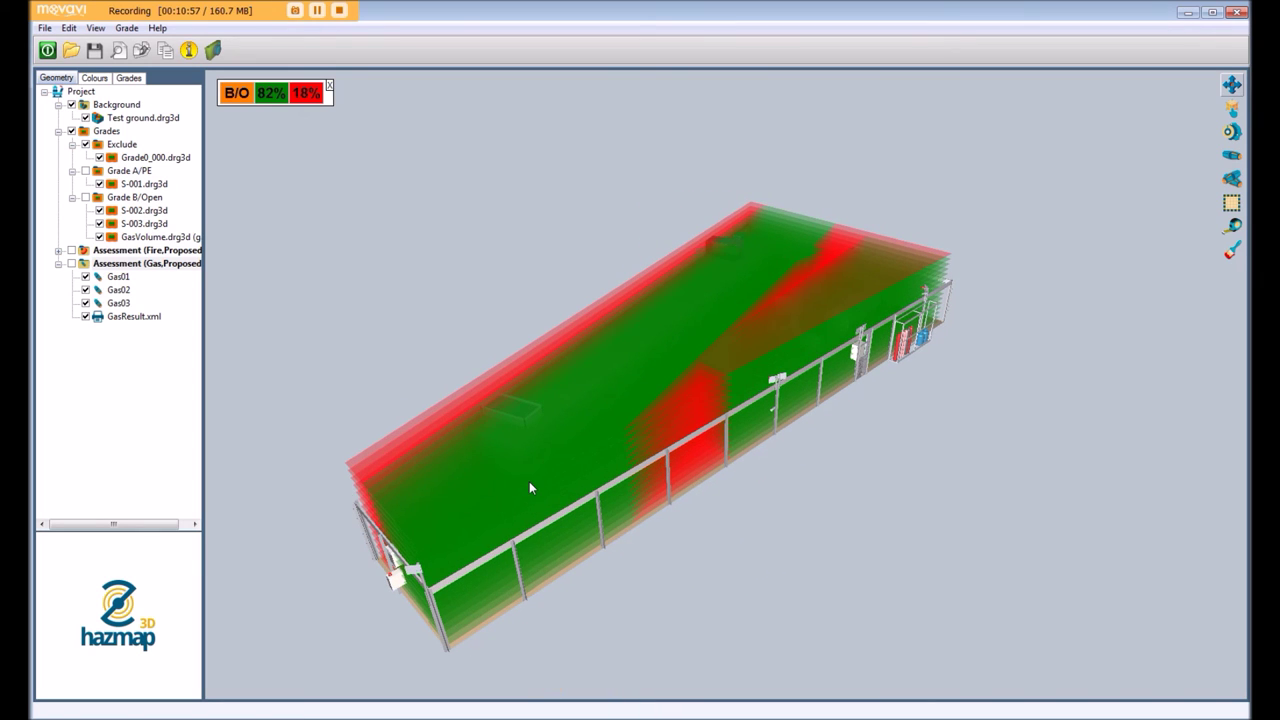